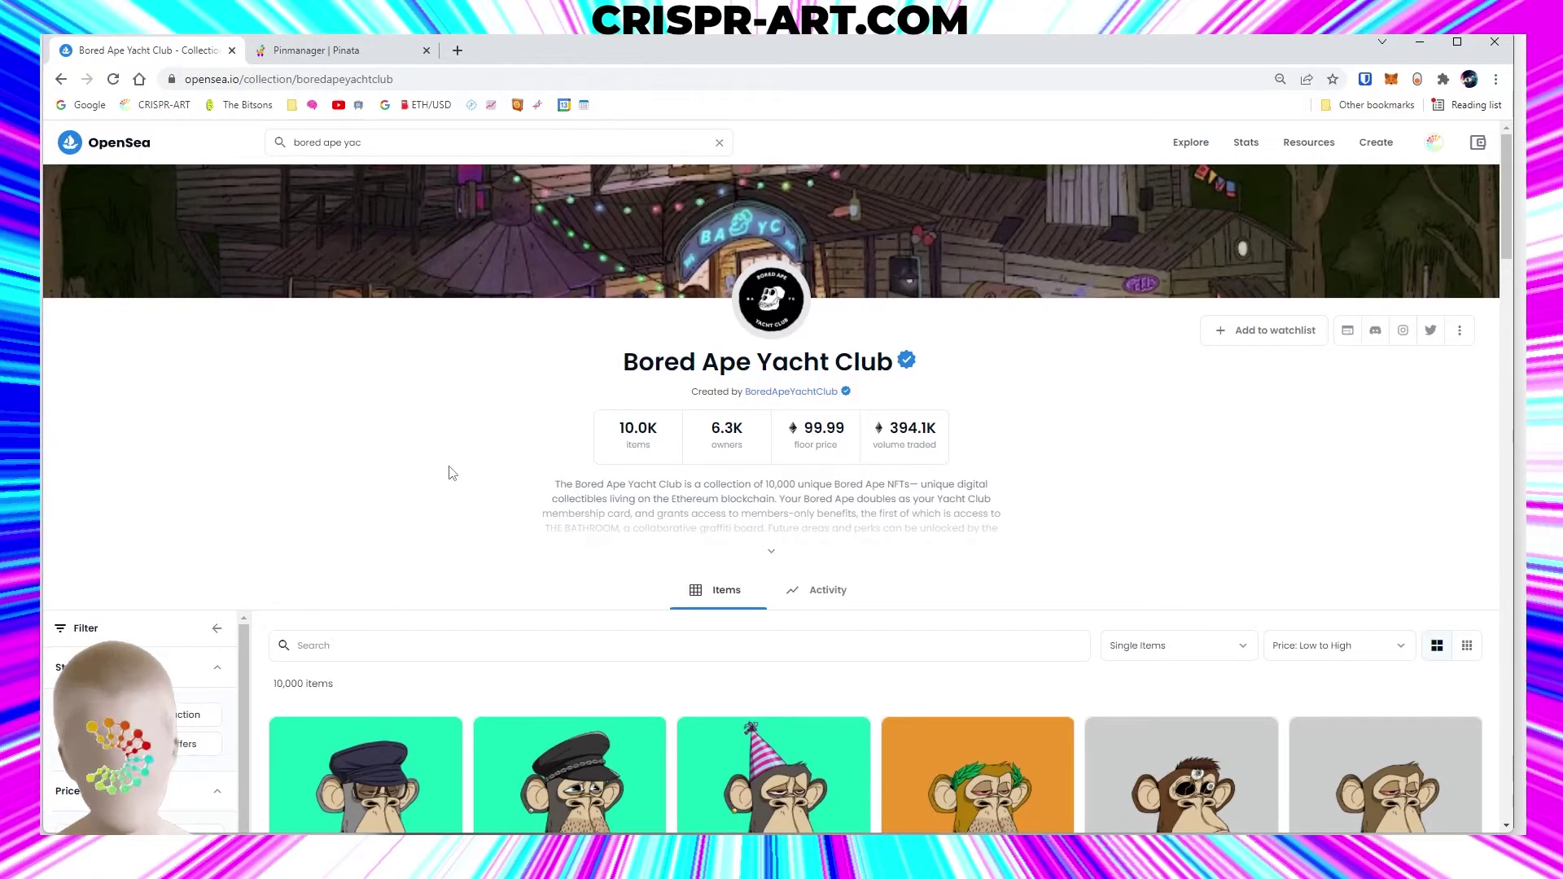
# Scroll the Bored Ape Yacht Club grid on OpenSea and open Bored Ape #4671's page.
pyautogui.scroll(-4, 447, 472)
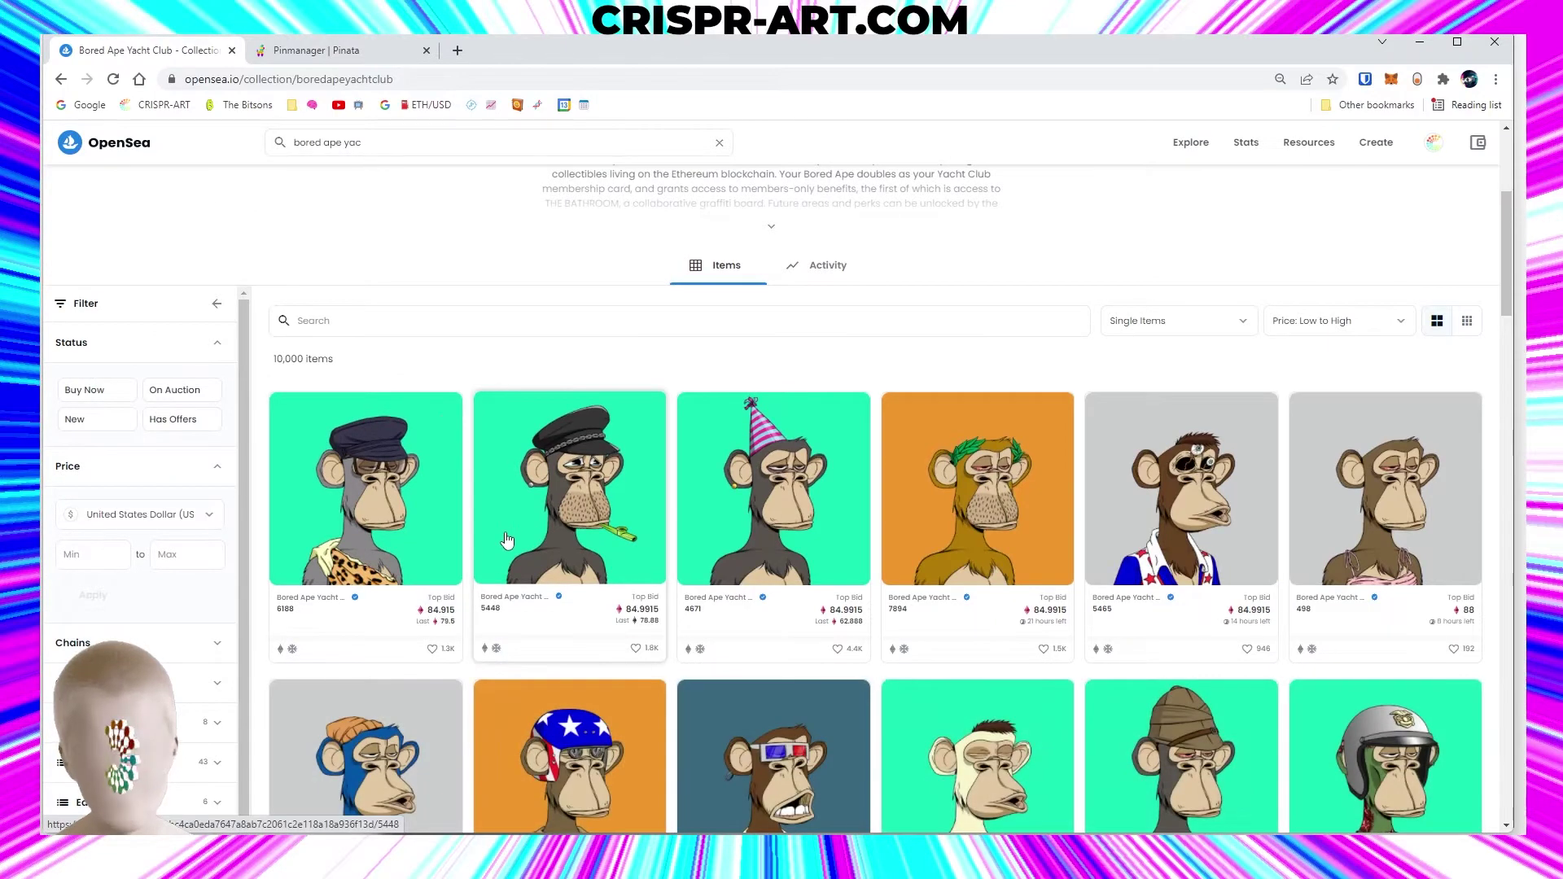
pyautogui.rightClick(762, 453)
pyautogui.click(717, 447)
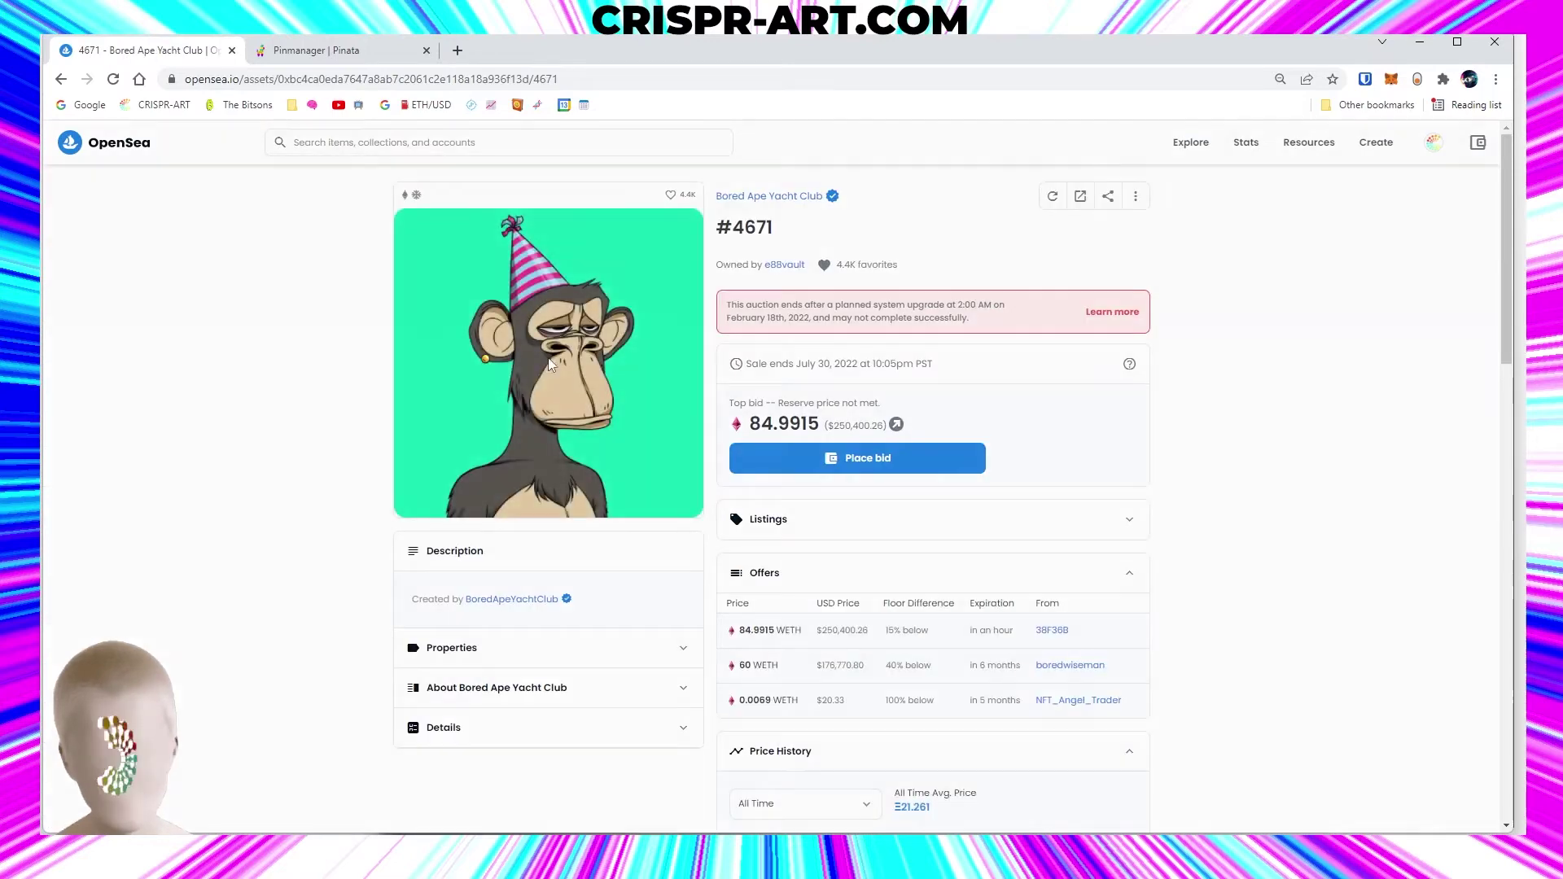
# Enlarge #4671's party-hat image and save it to the computer with Save image as.
pyautogui.click(551, 364)
pyautogui.rightClick(882, 463)
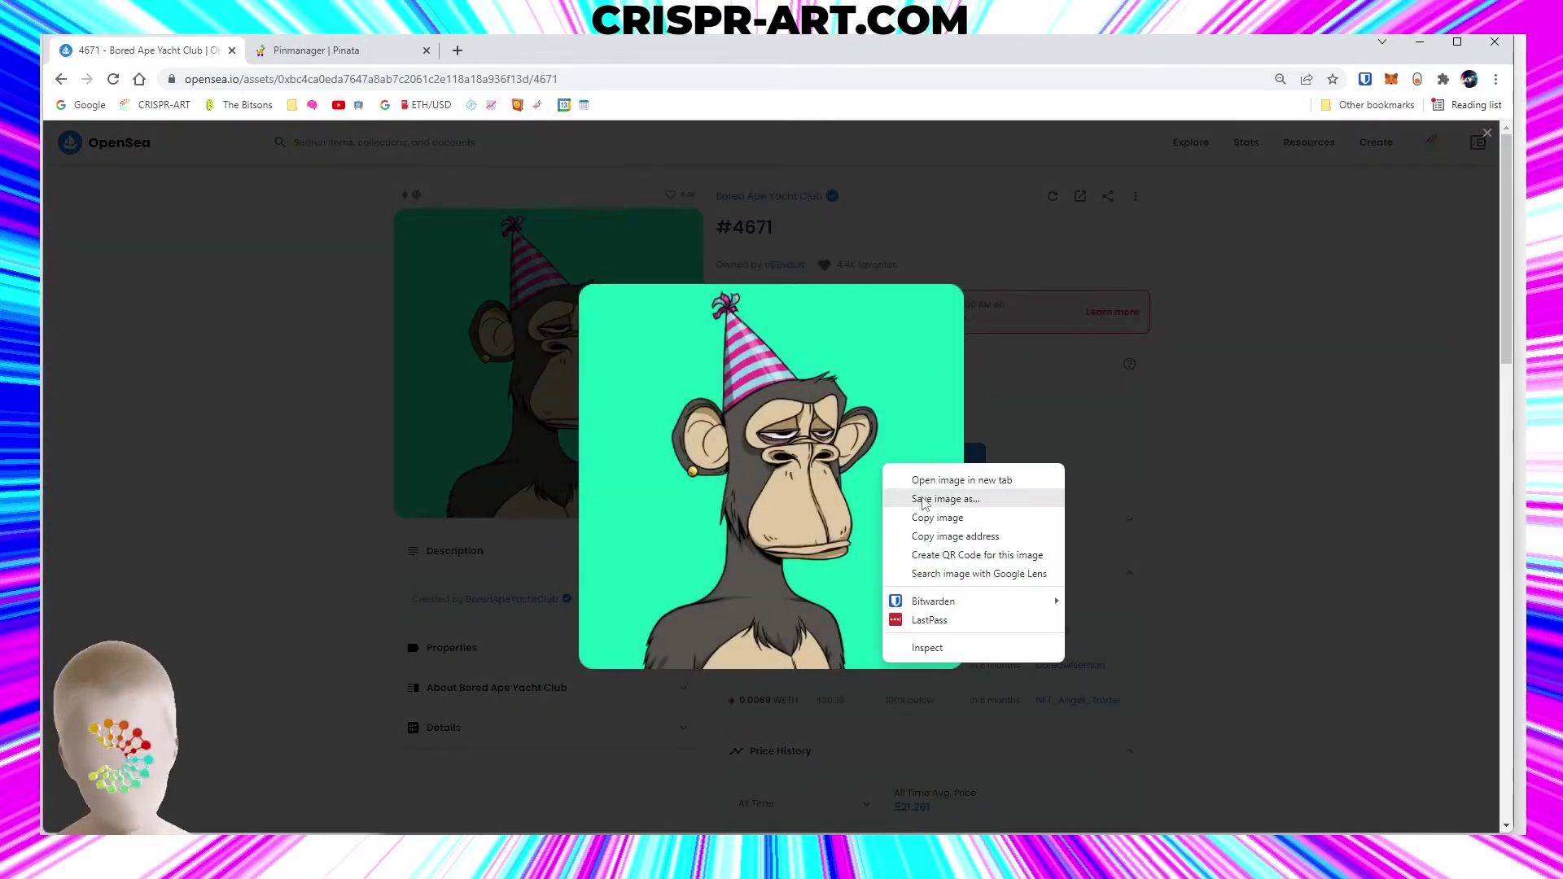
pyautogui.click(925, 499)
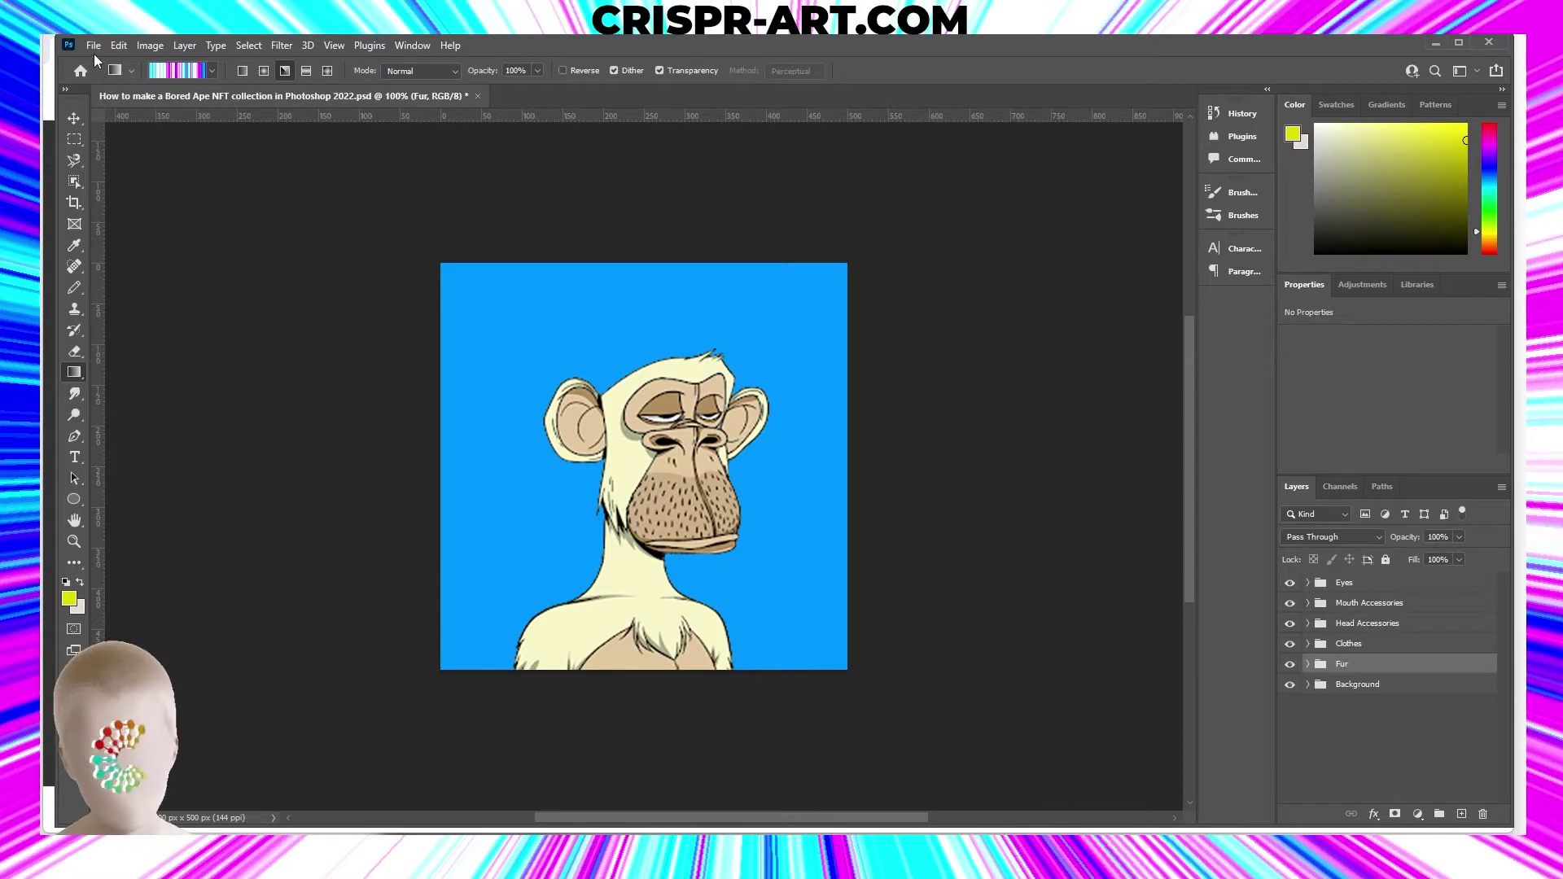
# Open the downloaded unnamed.png in Photoshop and select the whole image.
pyautogui.click(91, 47)
pyautogui.click(103, 78)
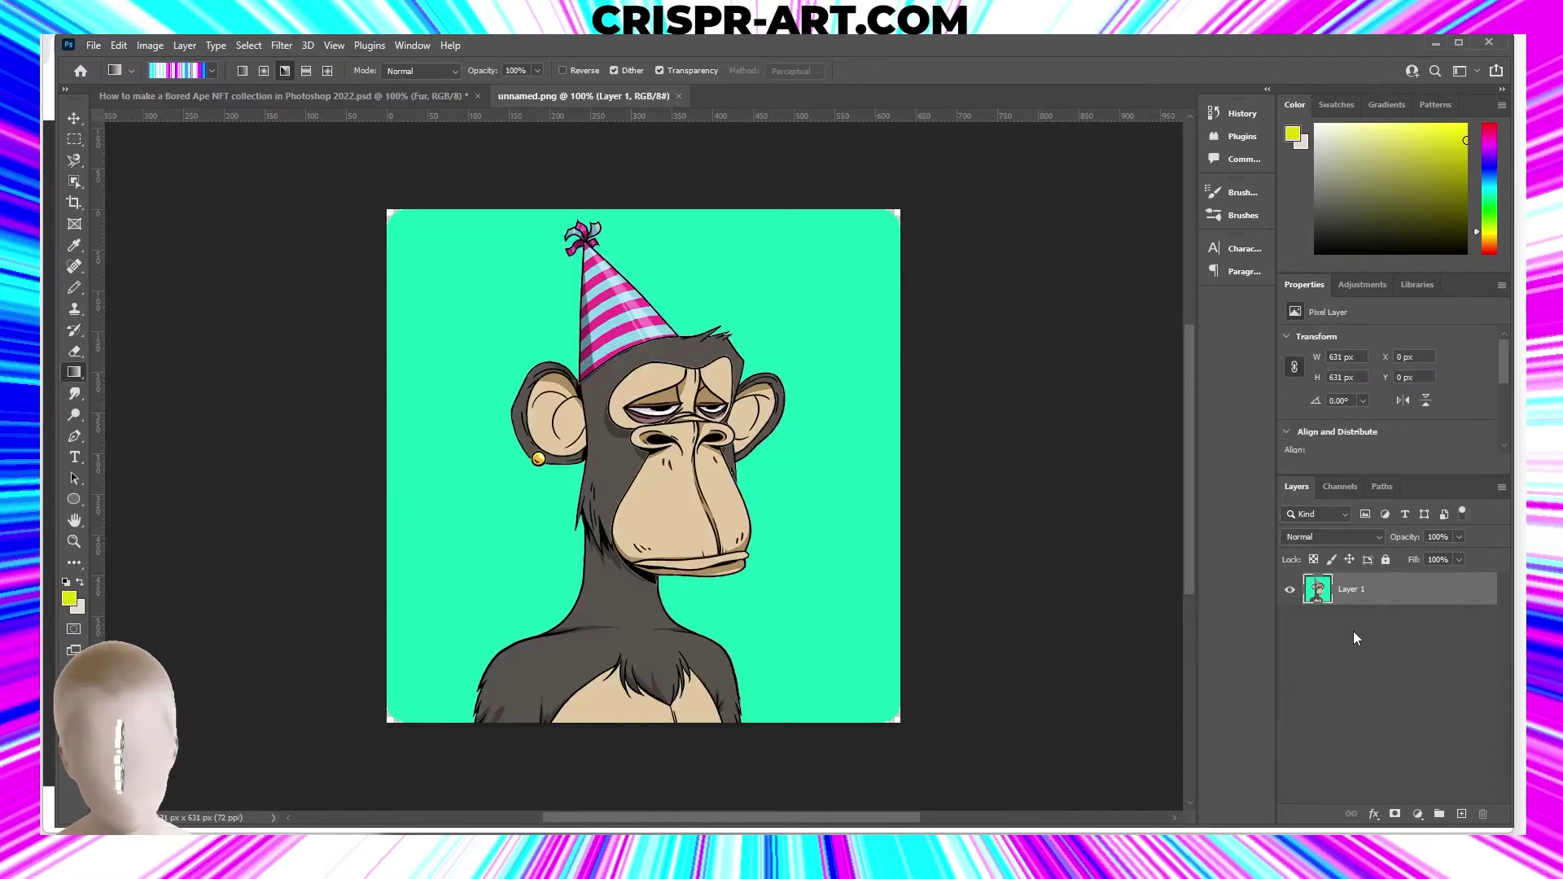
pyautogui.hotkey('ctrl', 'a')
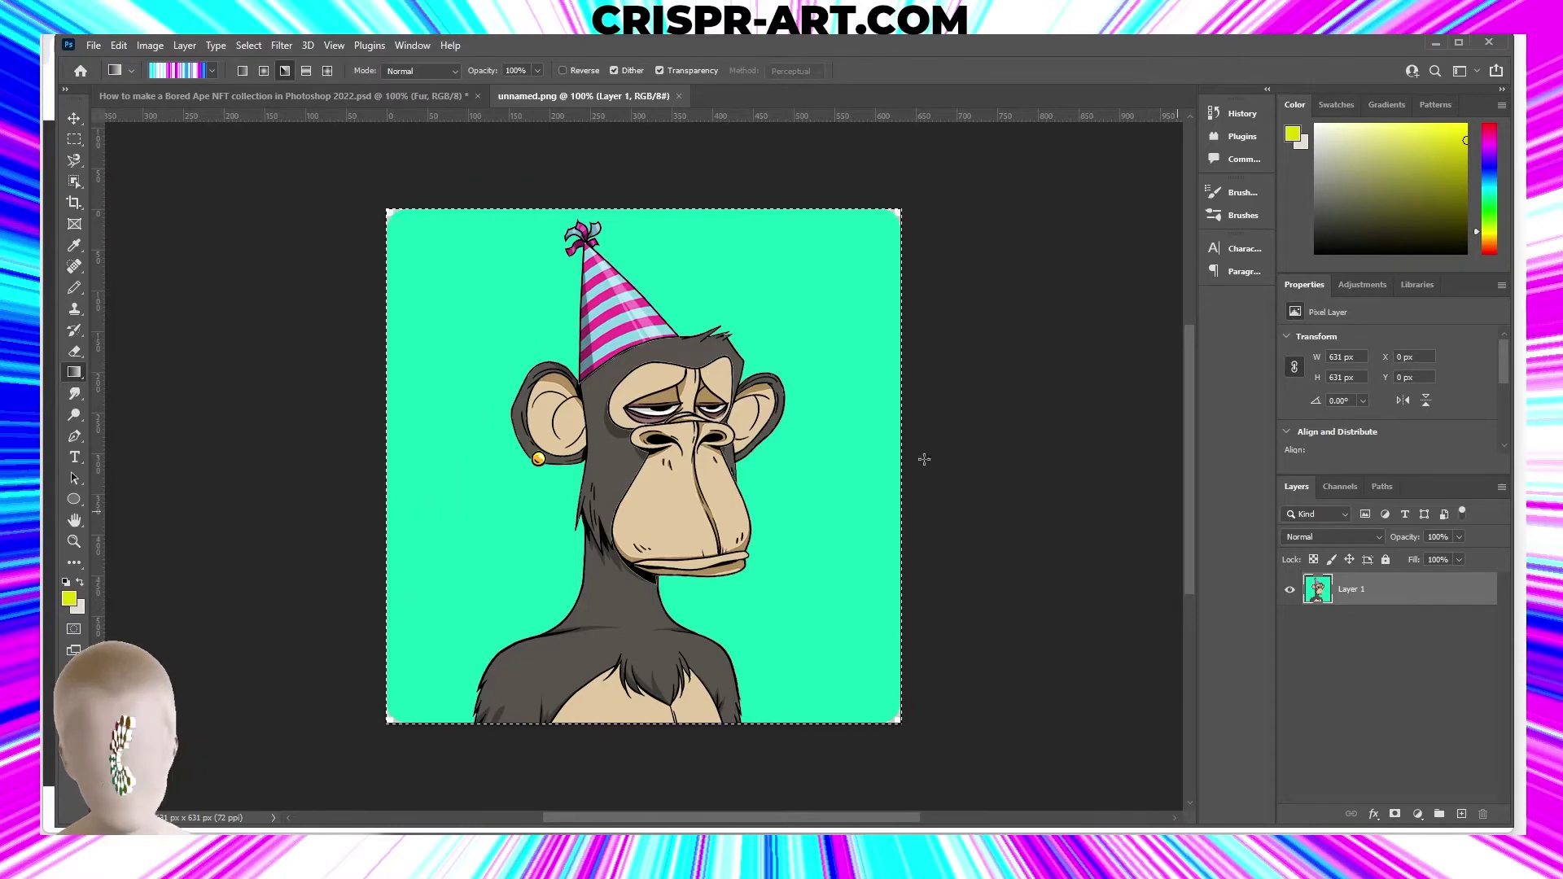
# Paste the ape into the Bored Ape PSD as Layer 10, scaled to 79.4% to fit the canvas.
pyautogui.click(272, 95)
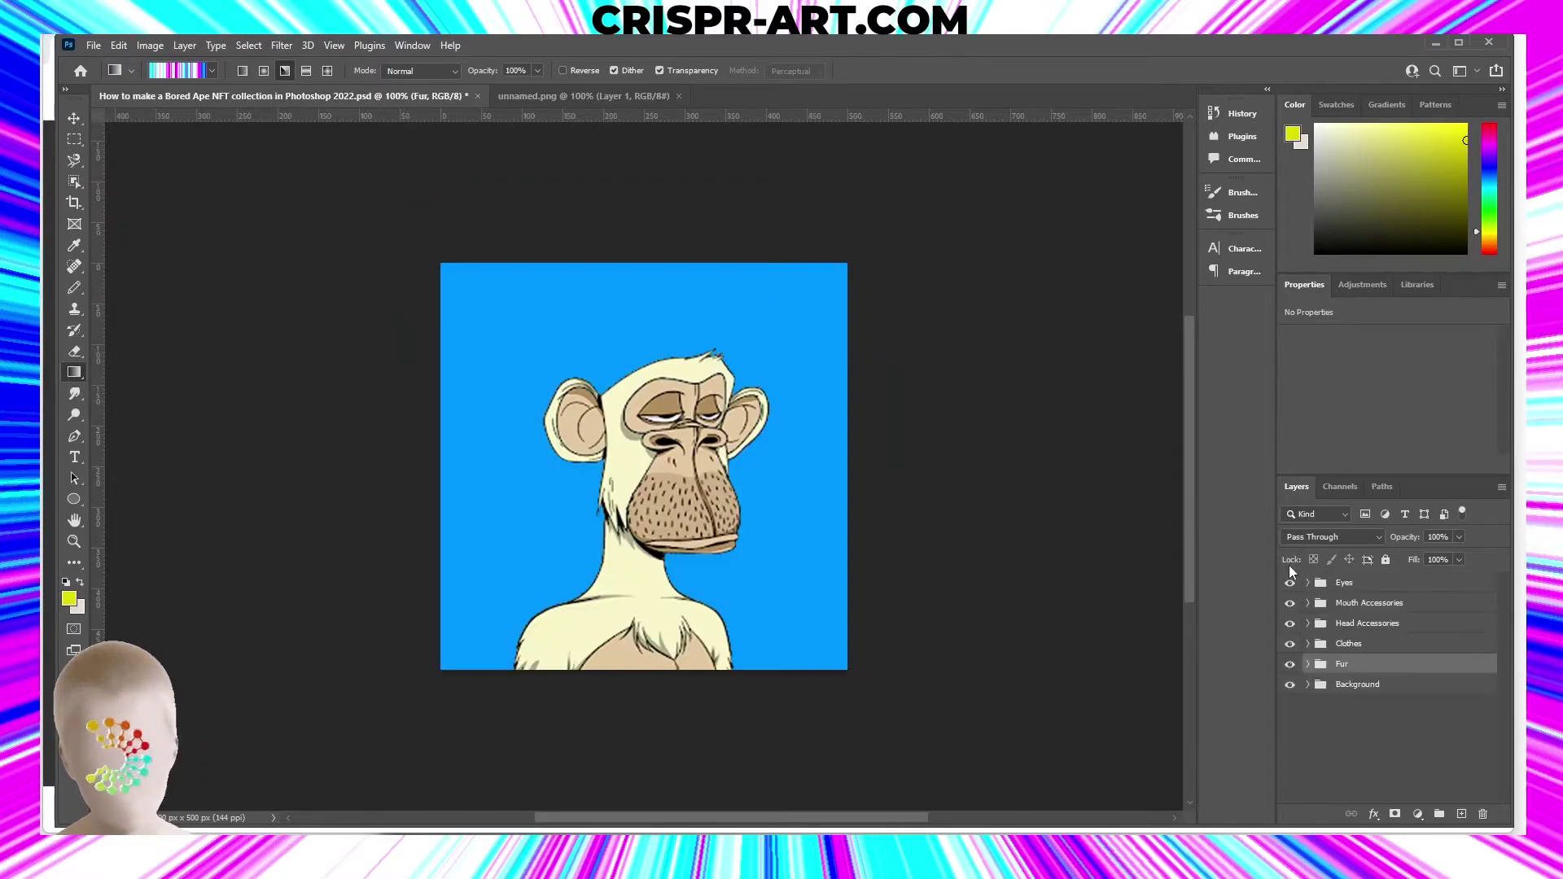
pyautogui.hotkey('ctrl', 'v')
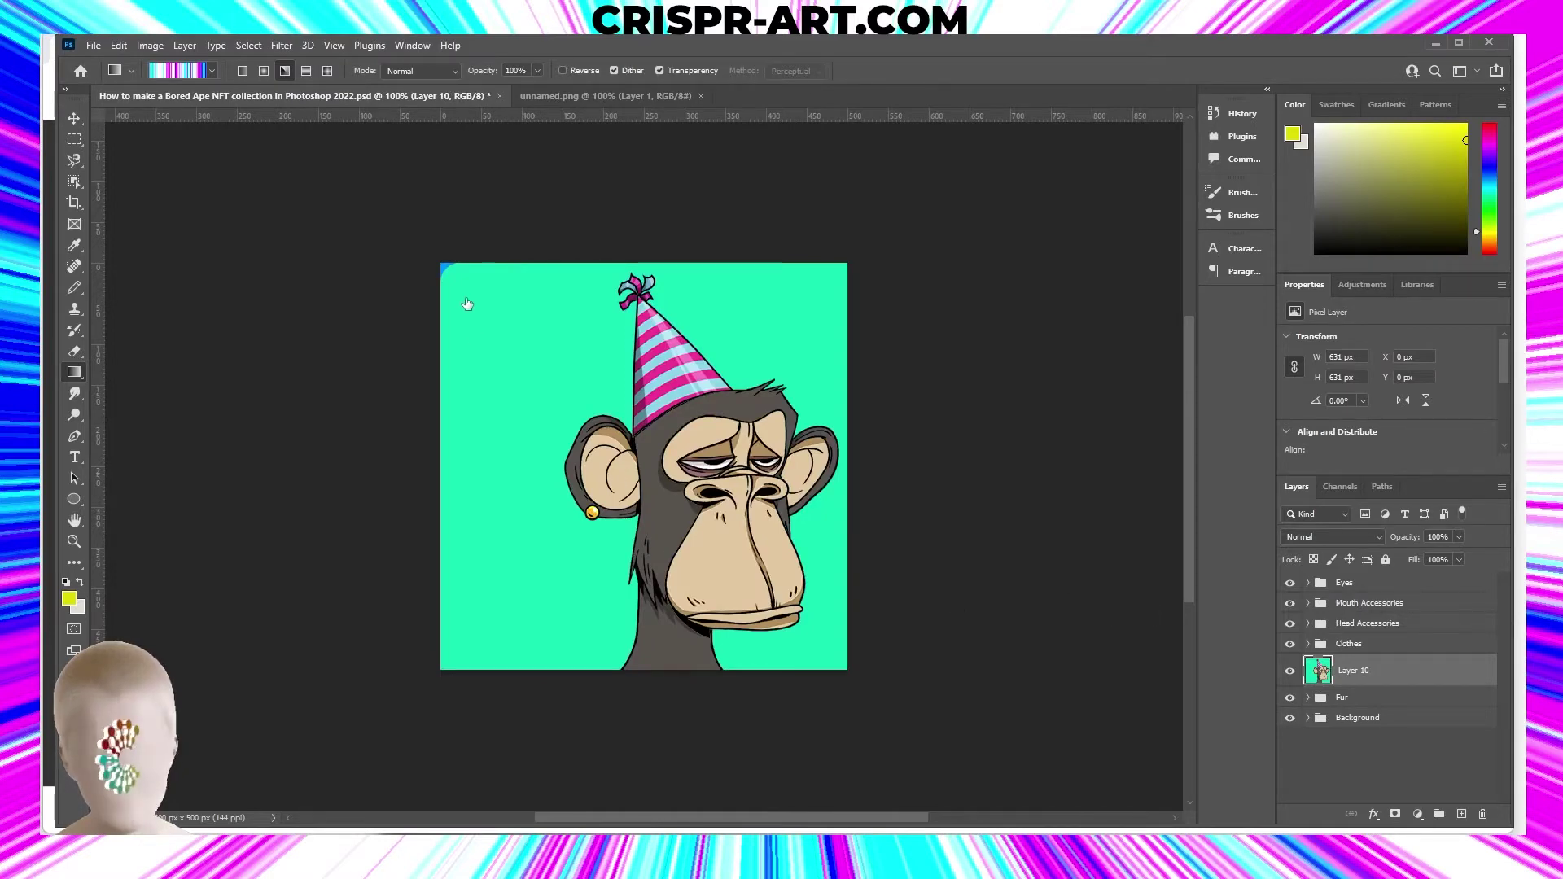
pyautogui.hotkey('ctrl', 't')
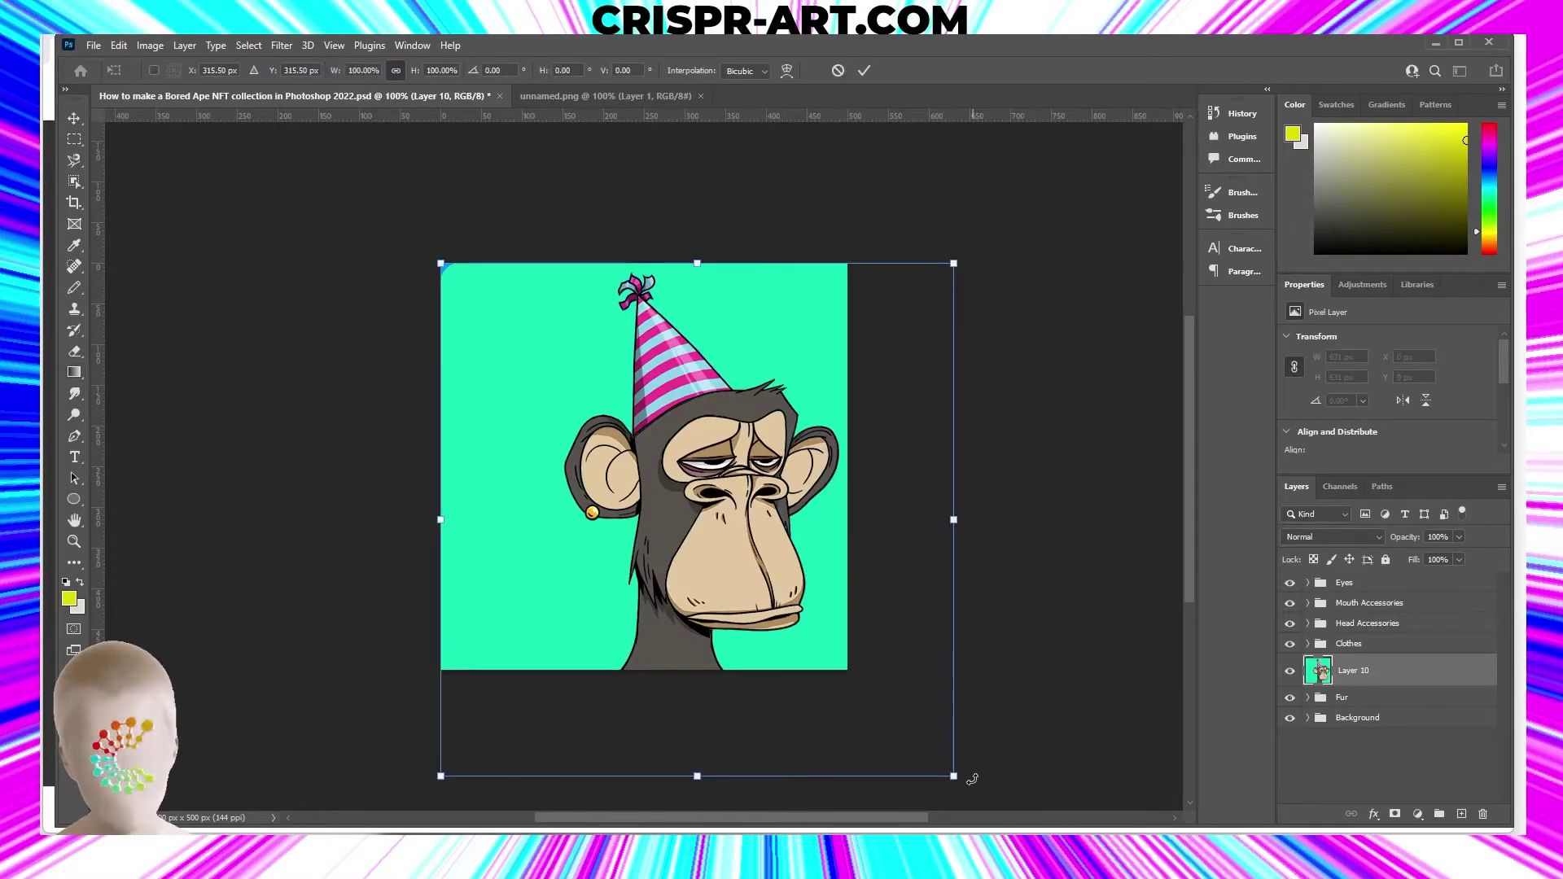
pyautogui.moveTo(955, 776); pyautogui.dragTo(847, 672)
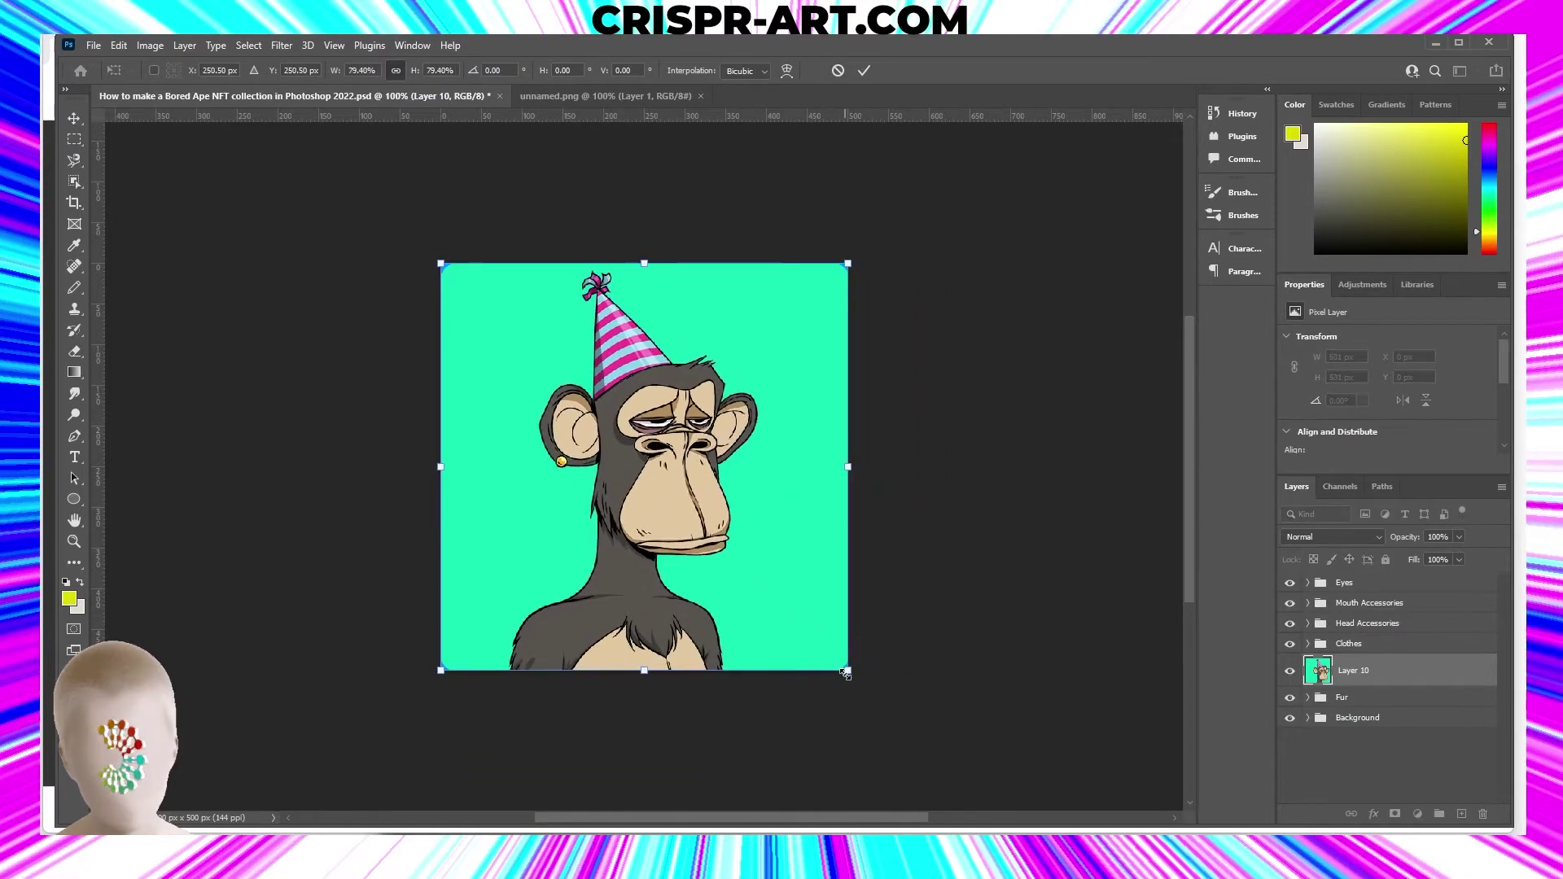
pyautogui.click(865, 72)
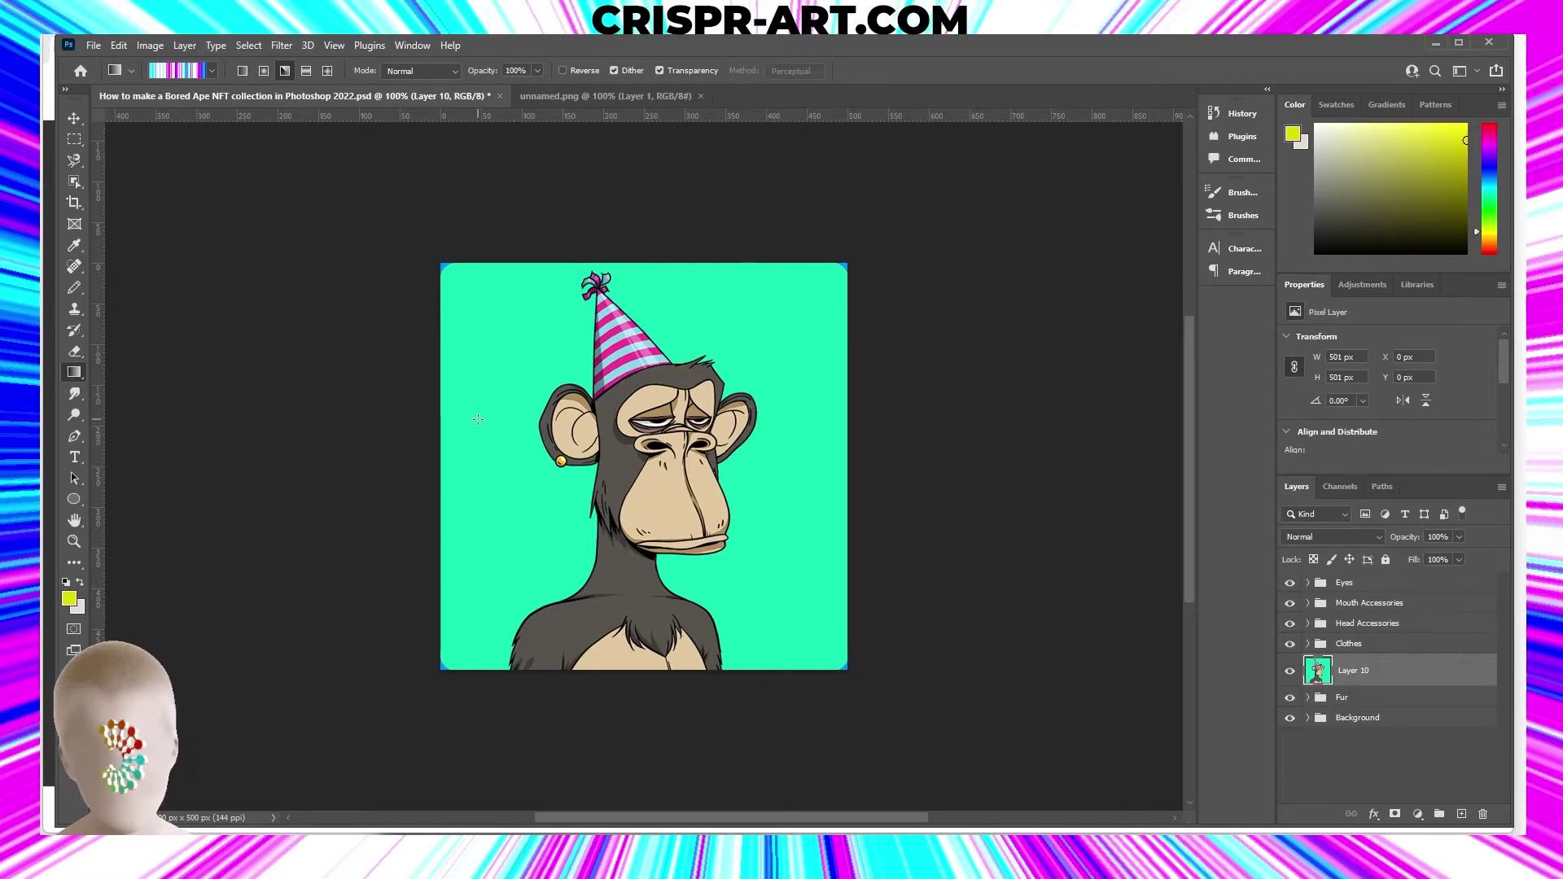
# Zoom to 300% on the ape's head and trace a closed Magnetic Lasso selection around the striped party hat.
pyautogui.click(77, 162)
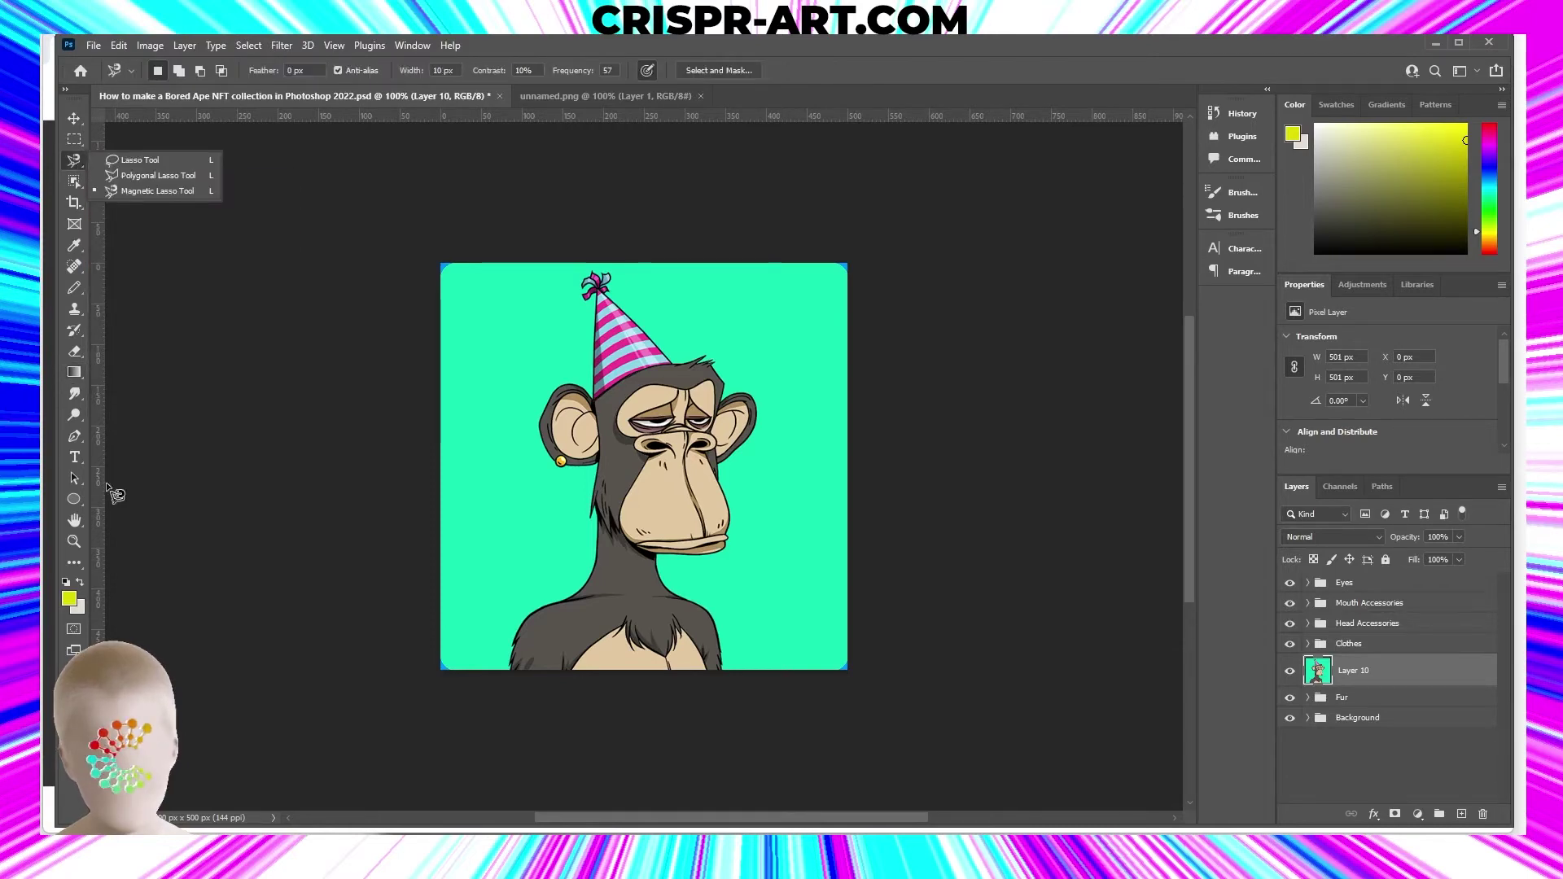
pyautogui.click(74, 543)
pyautogui.click(649, 438)
pyautogui.scroll(2, 603, 456)
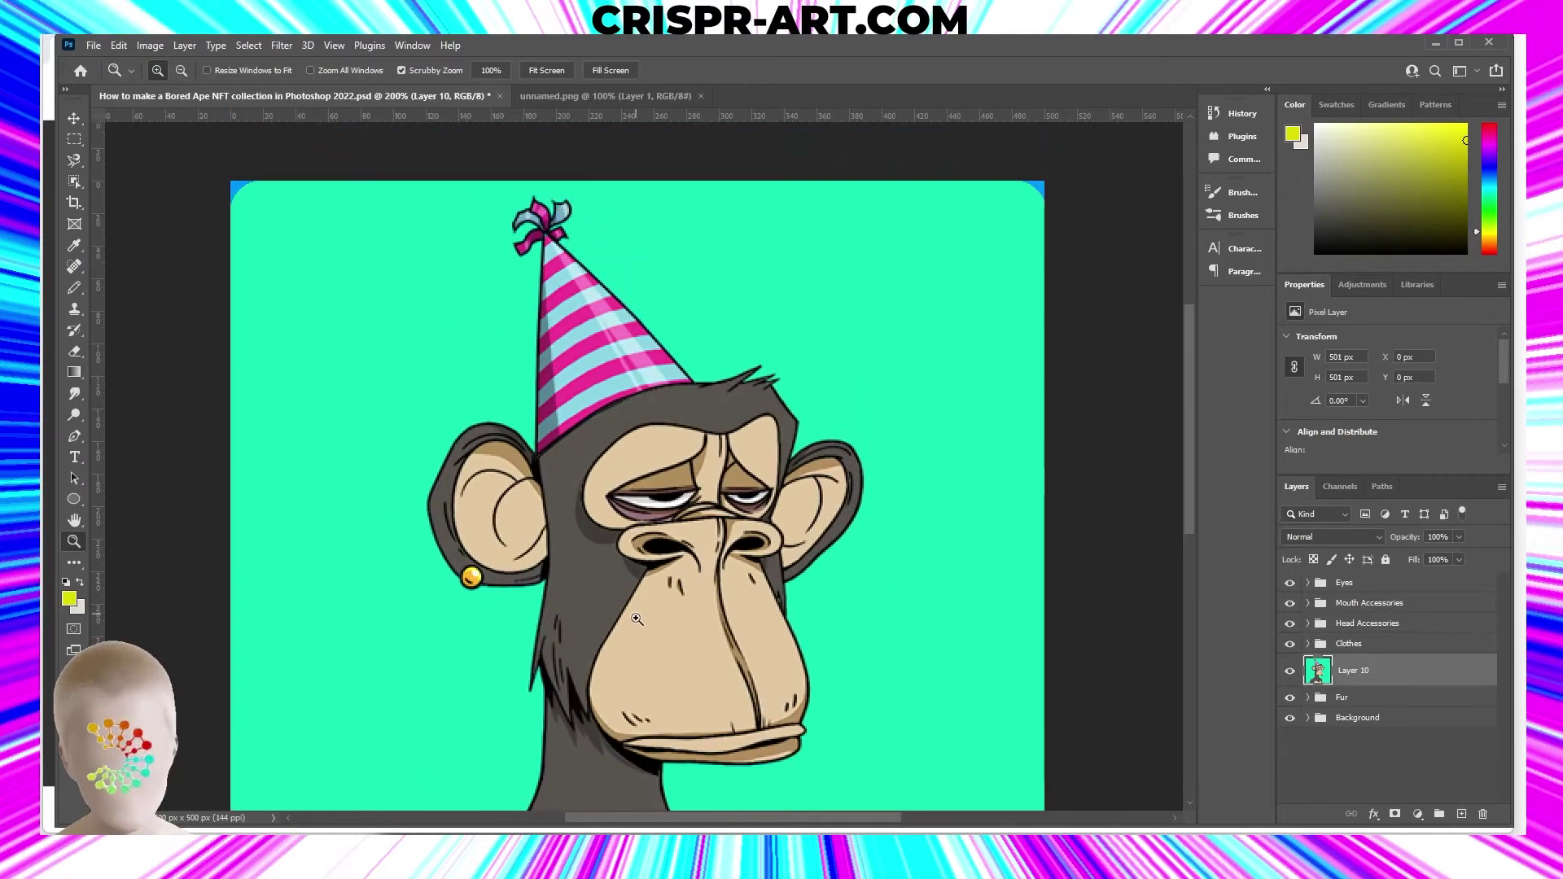
pyautogui.click(556, 474)
pyautogui.click(556, 474)
pyautogui.scroll(2, 472, 456)
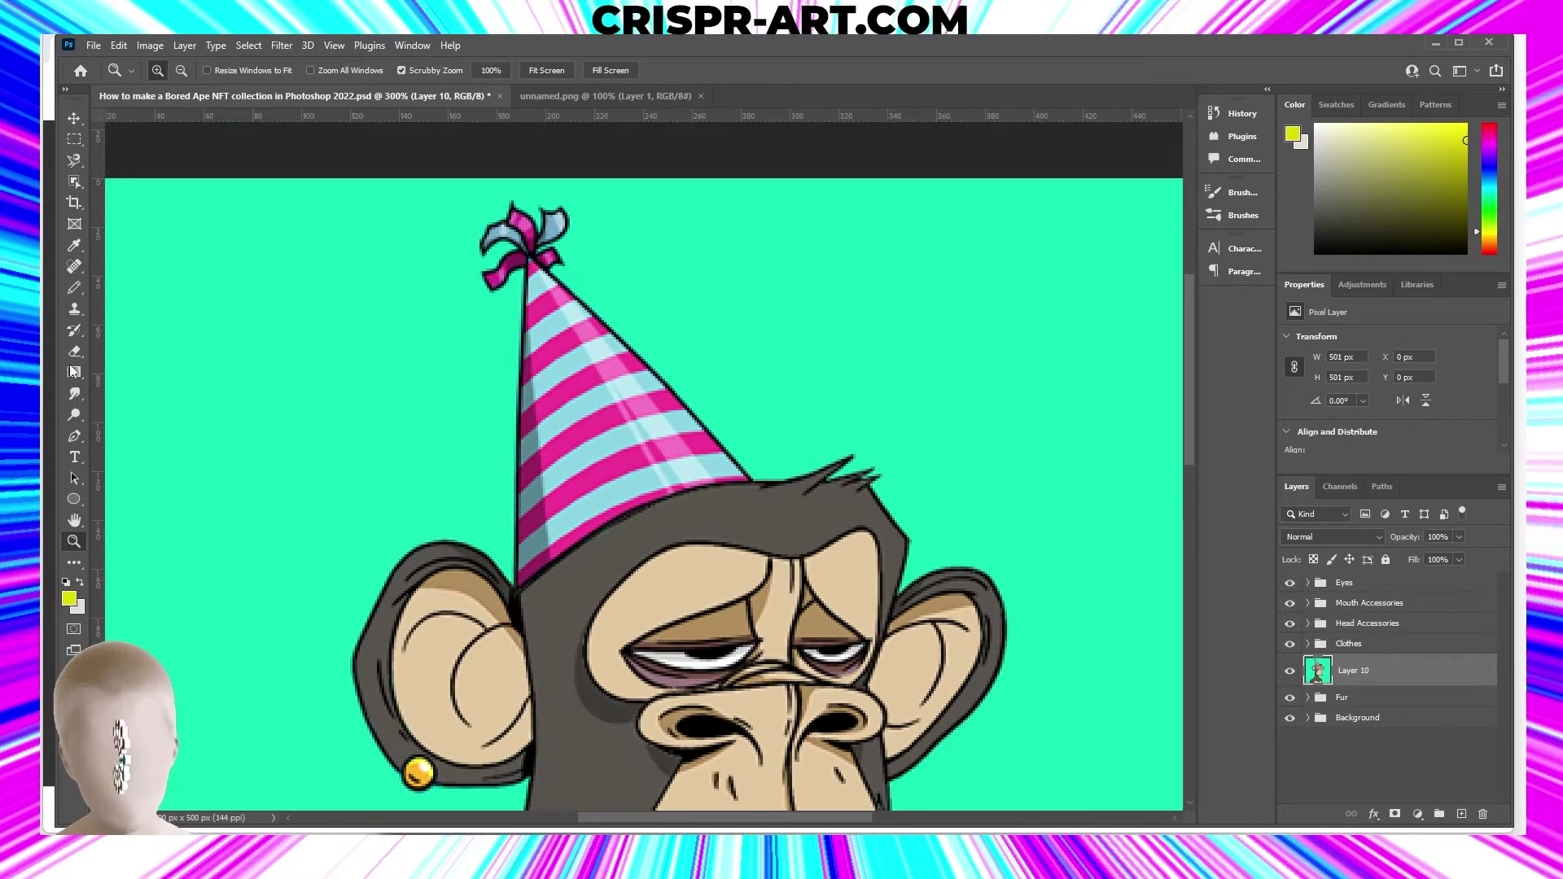
pyautogui.press('l')
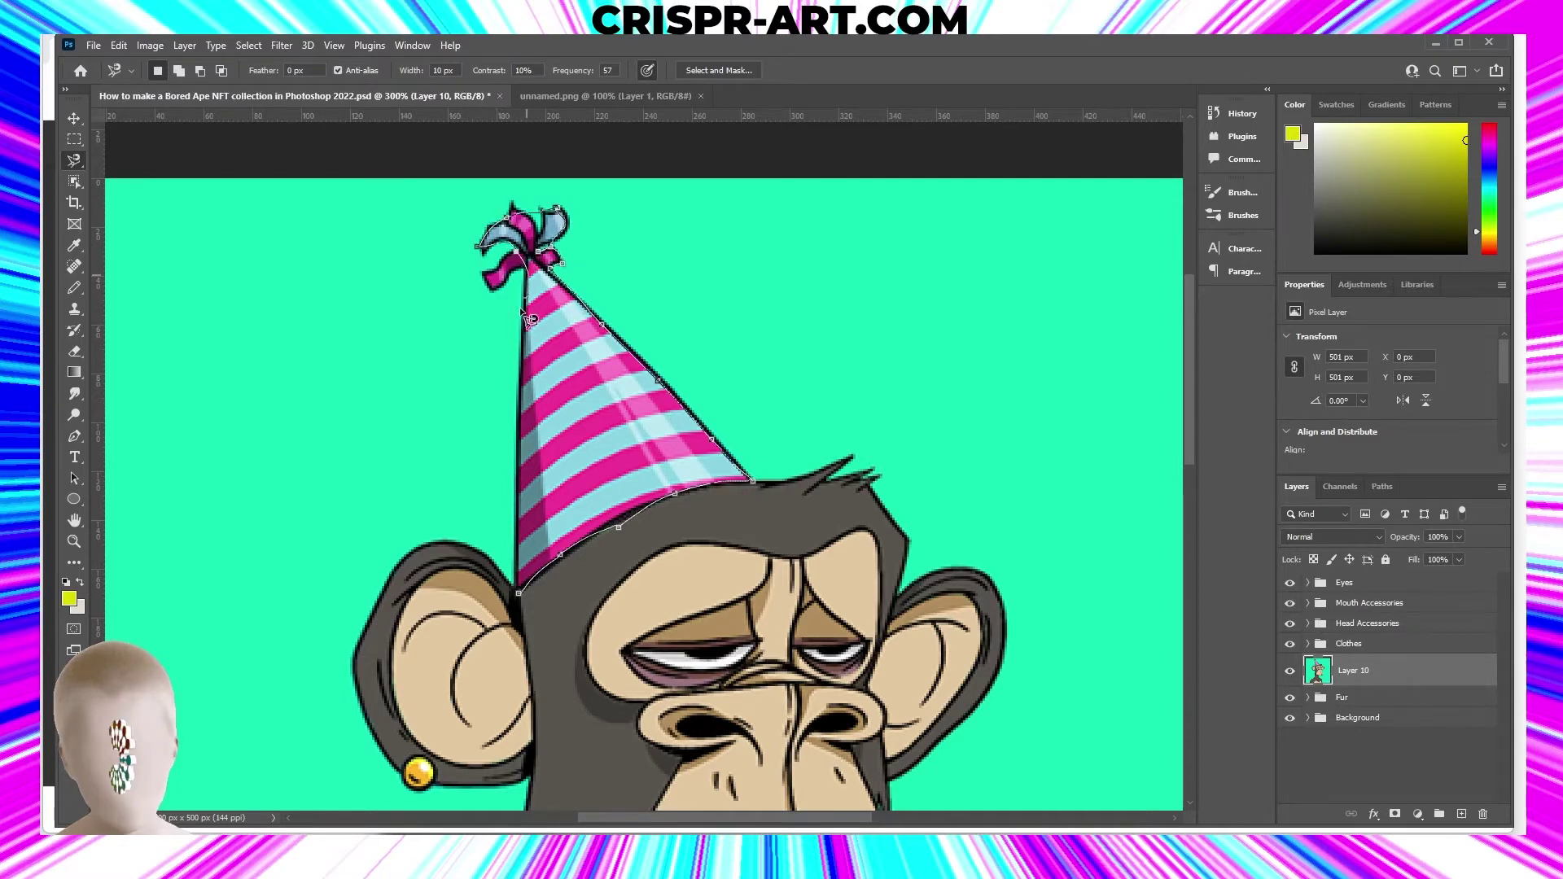
pyautogui.click(520, 593)
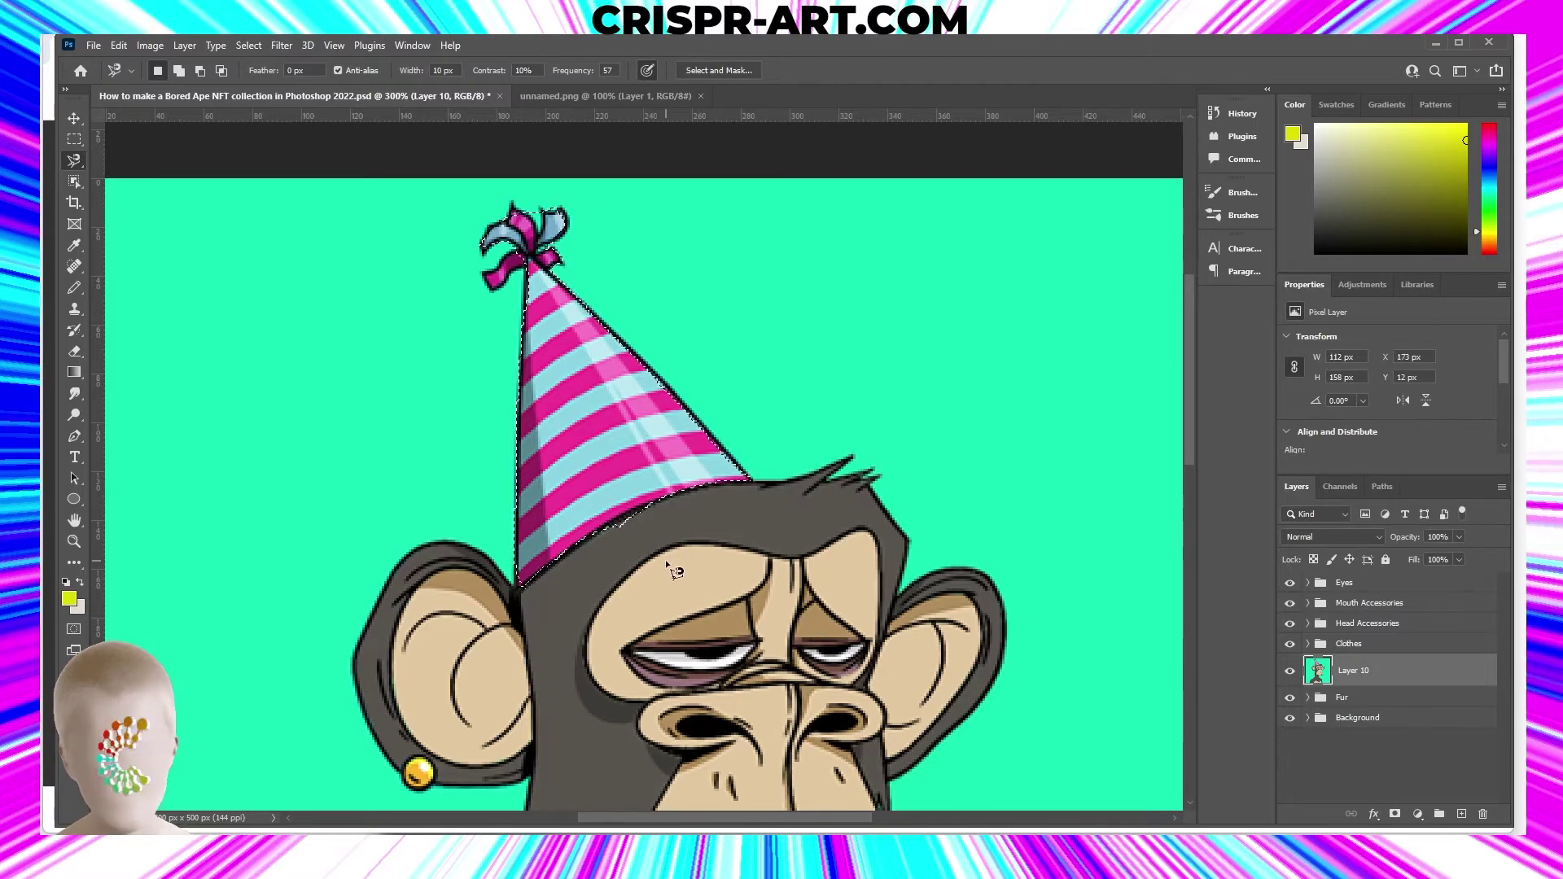
# Copy the selected hat to Layer 11 and delete the full green-background ape Layer 10.
pyautogui.hotkey('ctrl', 'j')
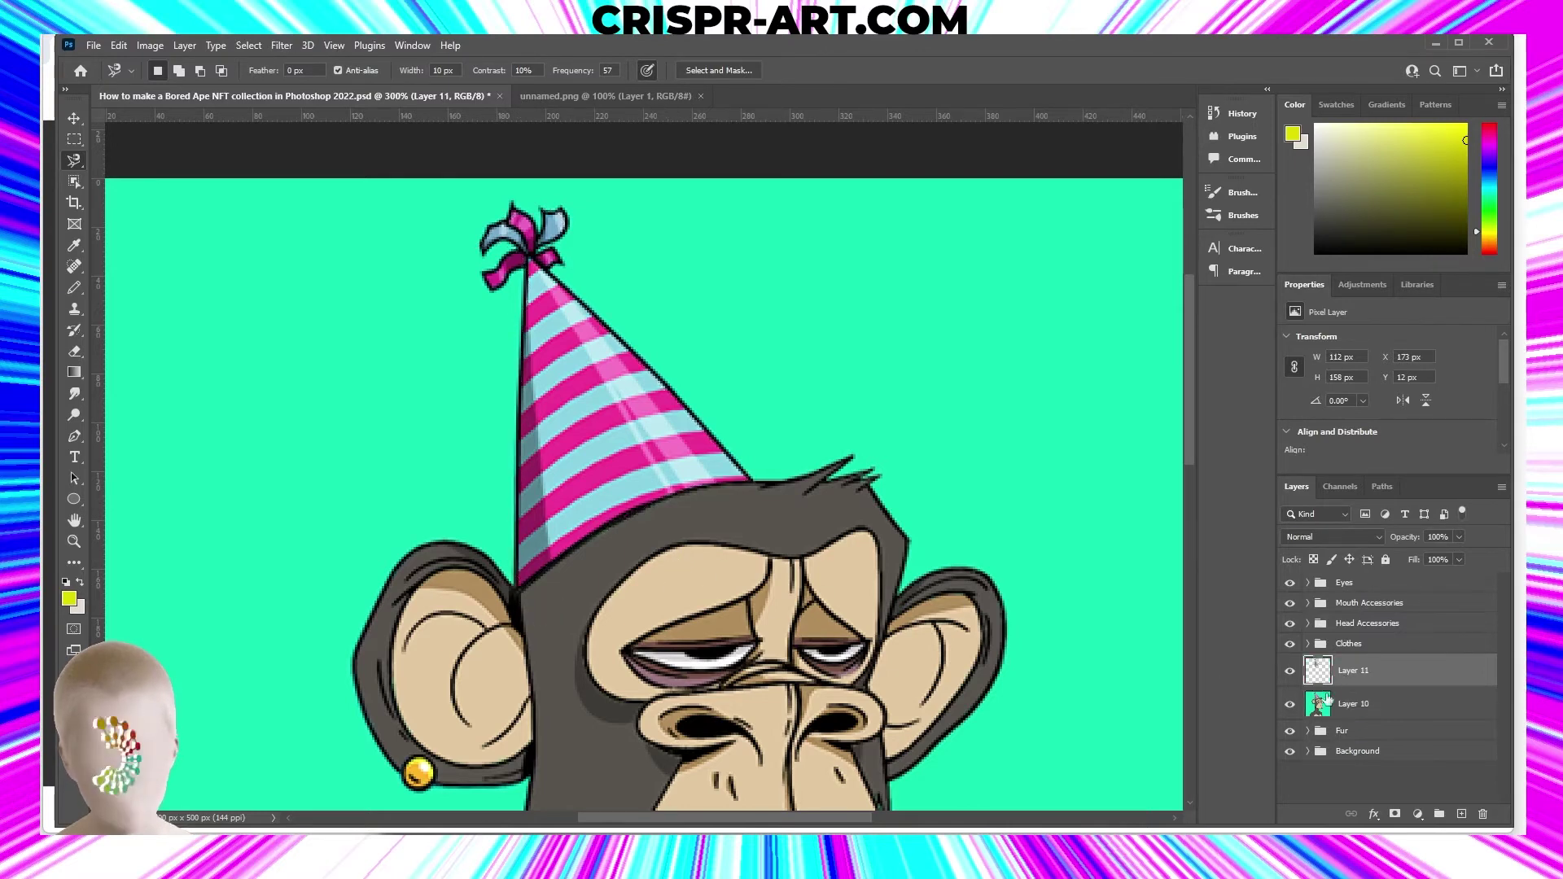
pyautogui.click(1339, 707)
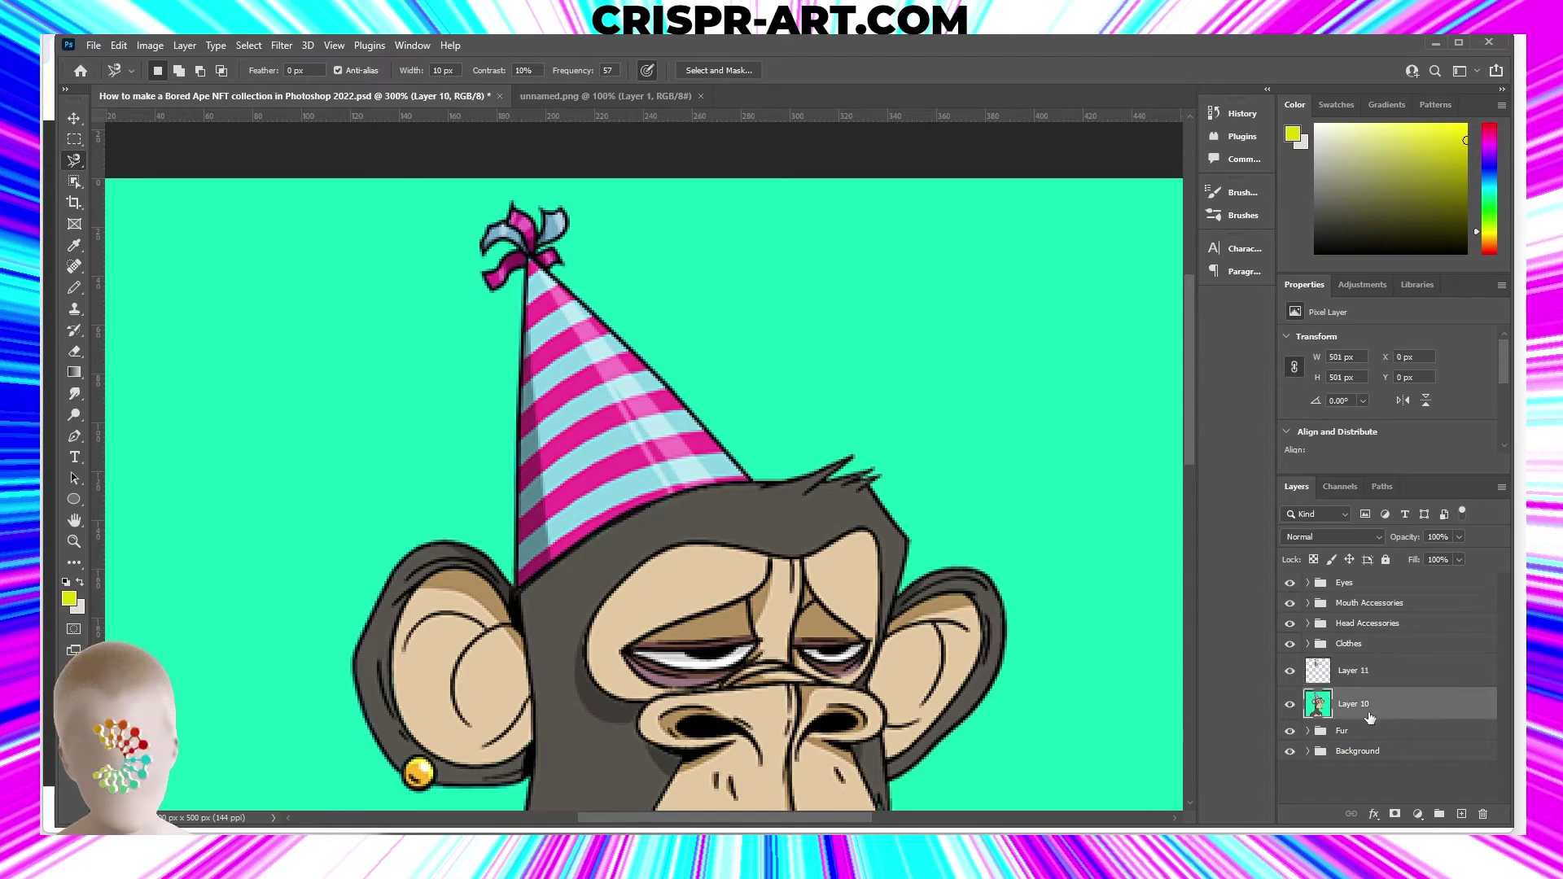
pyautogui.press('Delete')
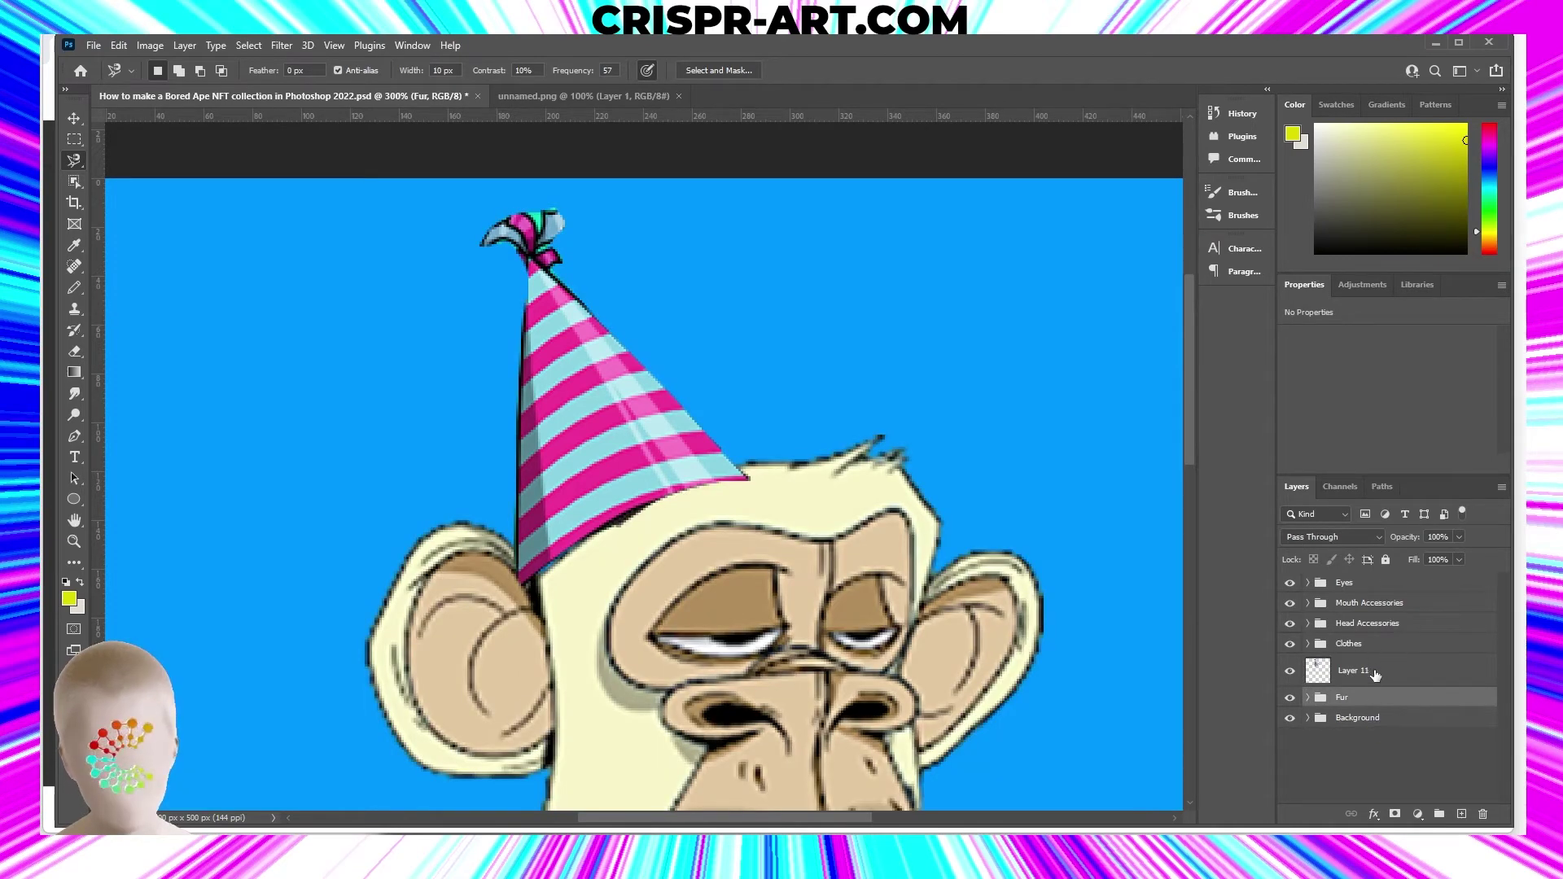
# Move Layer 11 into the Head Accessories group, expand it, check the hat's visibility and select Layer 11.
pyautogui.moveTo(1375, 678); pyautogui.dragTo(1376, 625)
pyautogui.click(1376, 625)
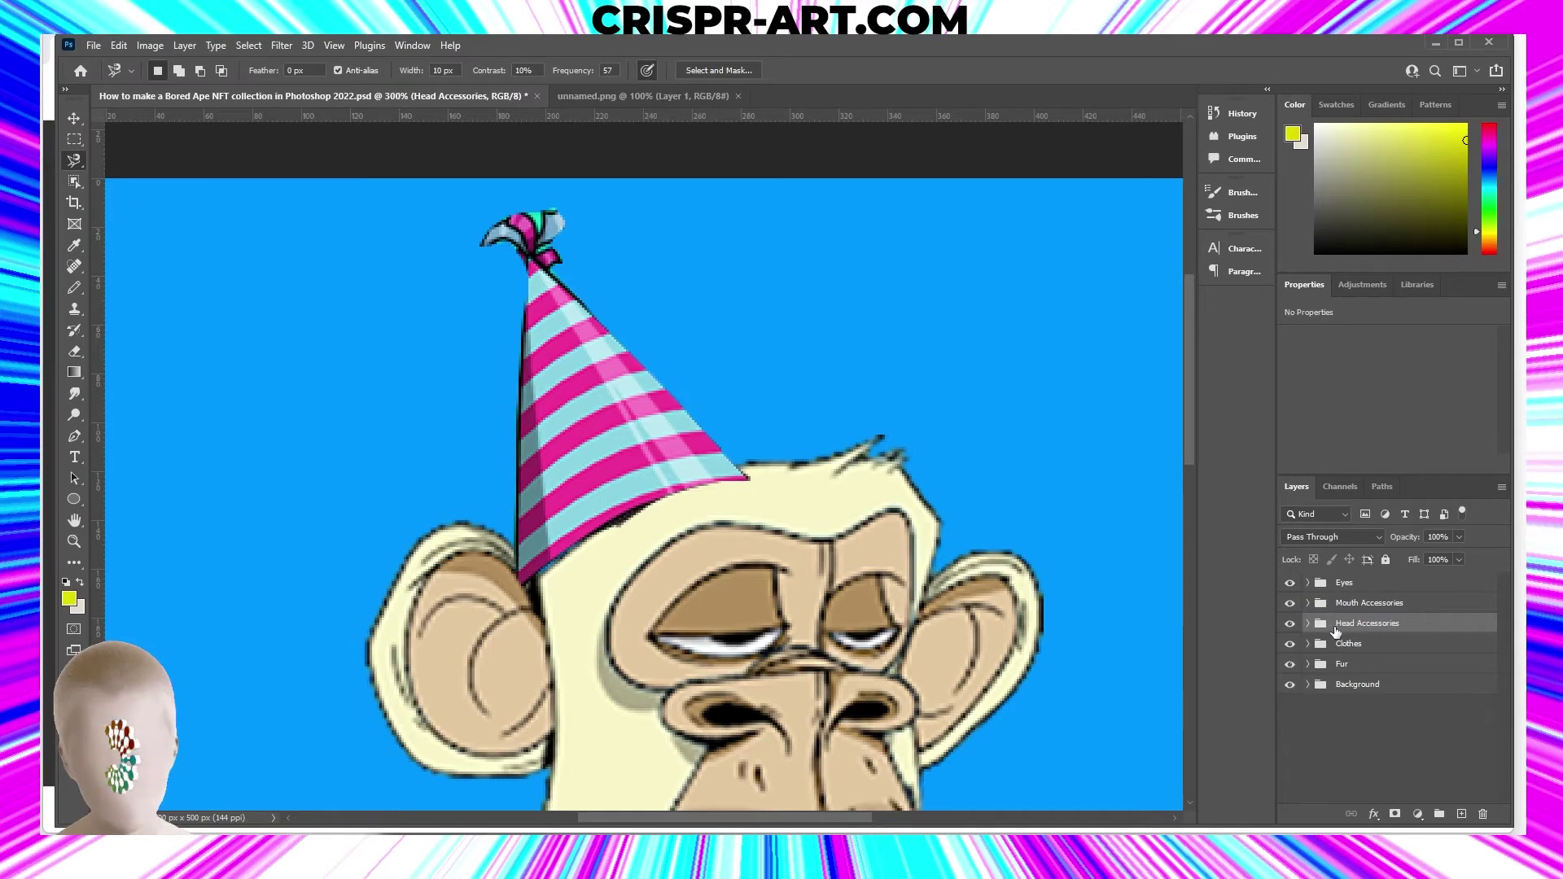
pyautogui.click(1307, 624)
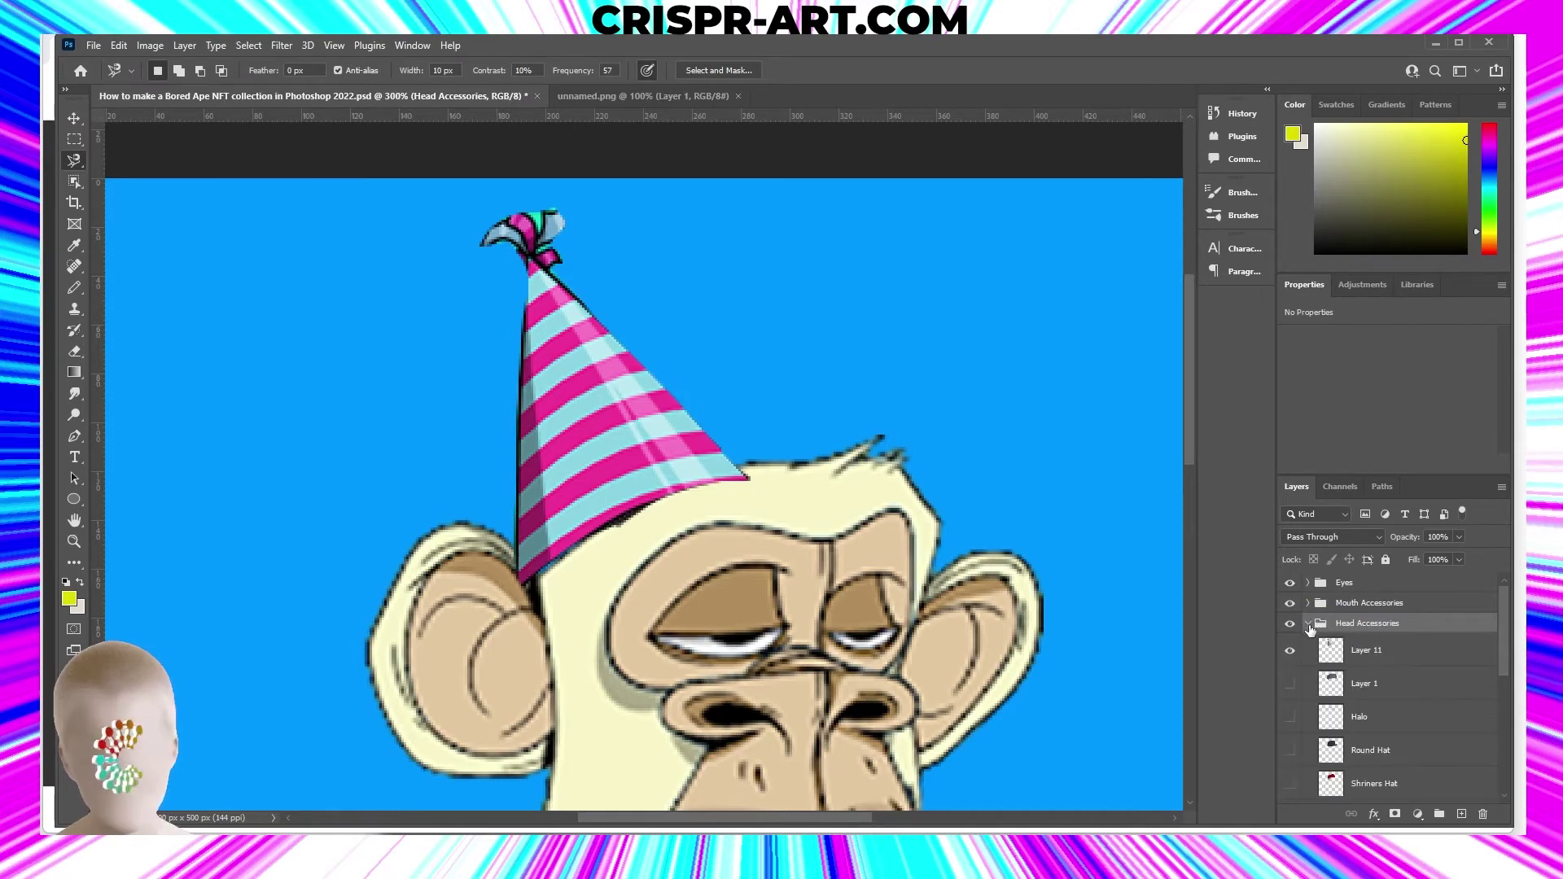
pyautogui.click(1291, 651)
pyautogui.click(1292, 652)
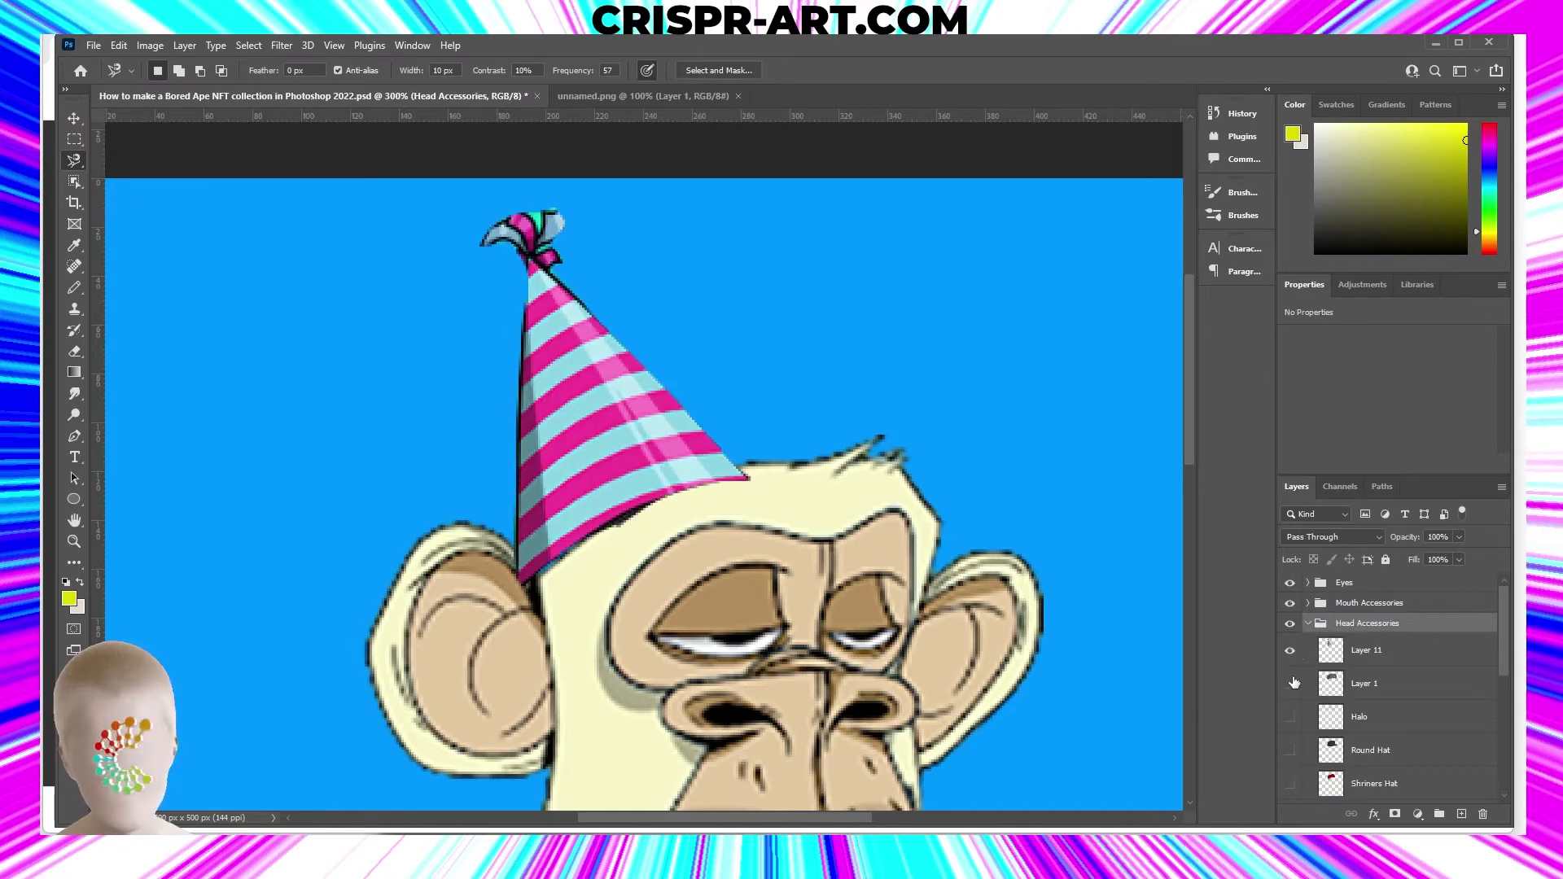
pyautogui.click(1421, 647)
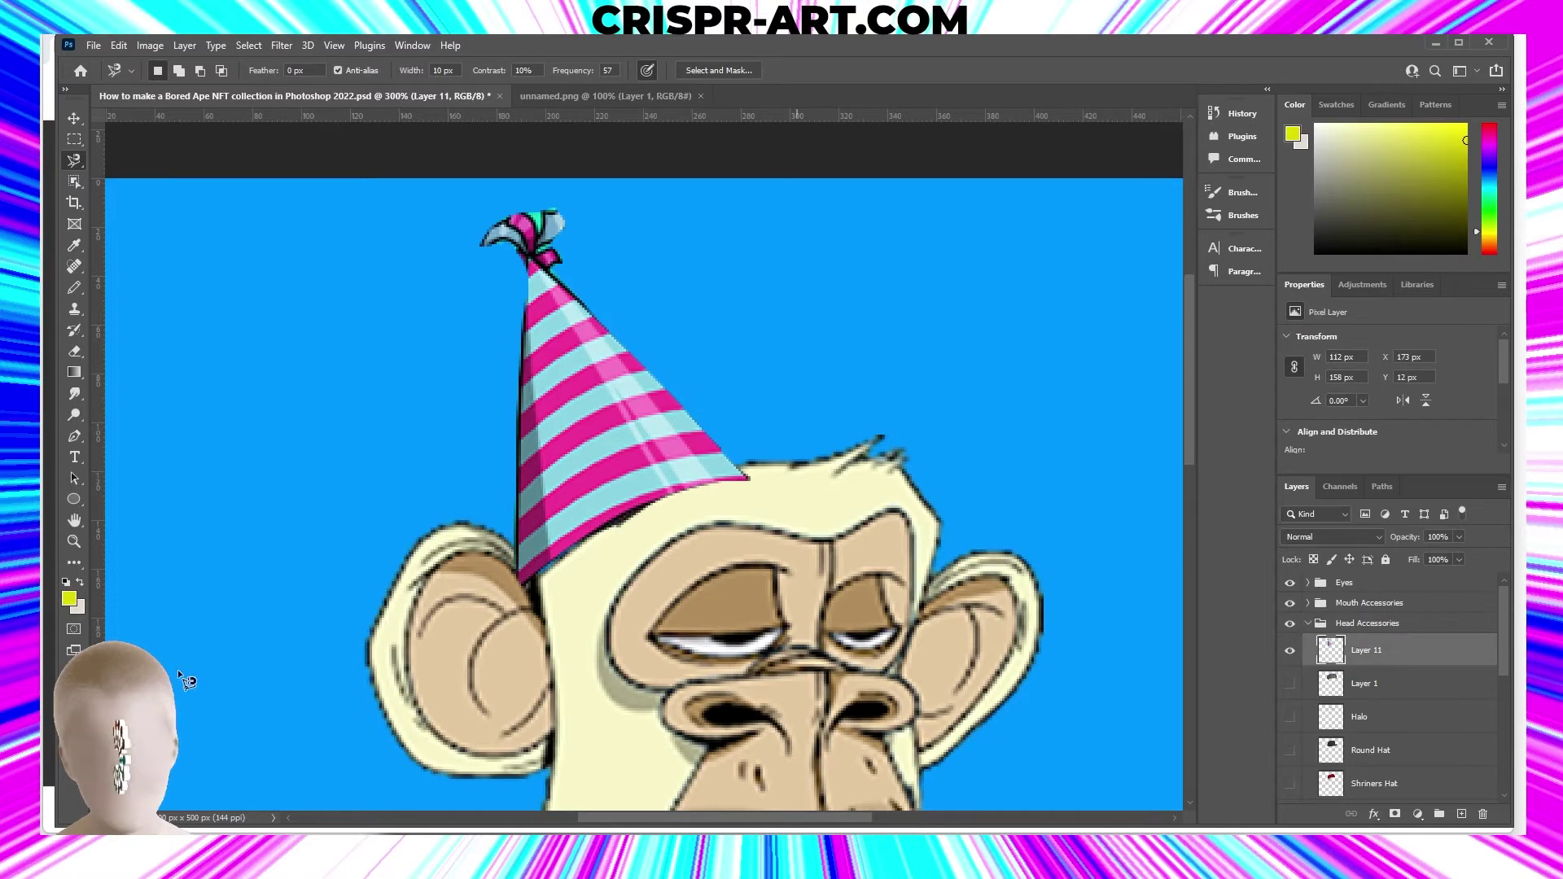
pyautogui.click(75, 541)
# Zoom out to 100% so the whole ape is visible.
pyautogui.keyDown('alt'); pyautogui.click(513, 662); pyautogui.keyUp('alt')
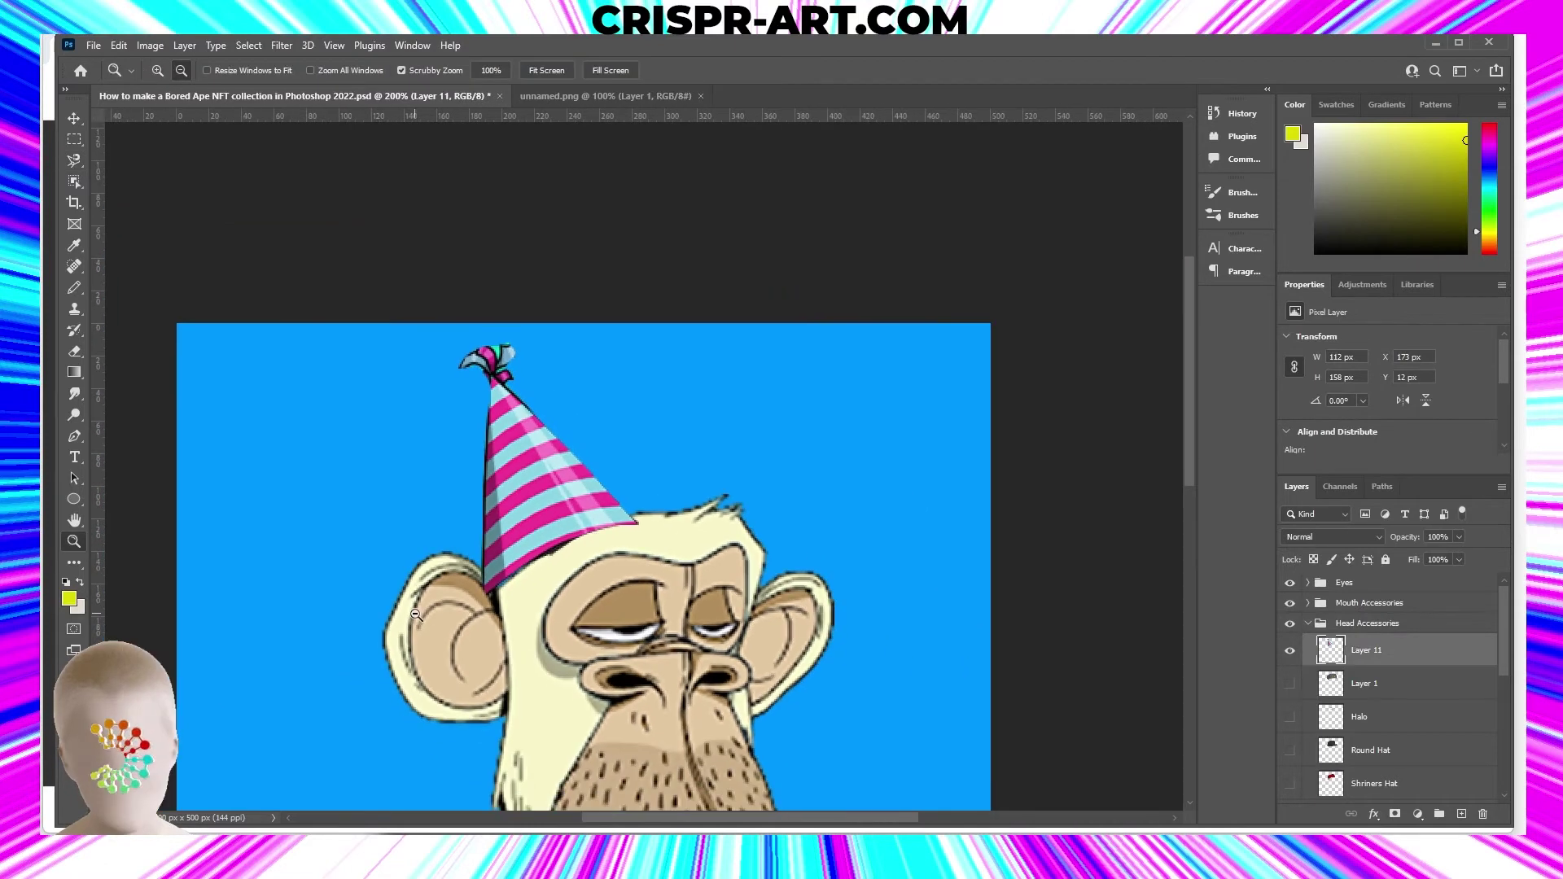
pyautogui.keyDown('alt'); pyautogui.click(514, 661); pyautogui.keyUp('alt')
pyautogui.scroll(-2, 252, 422)
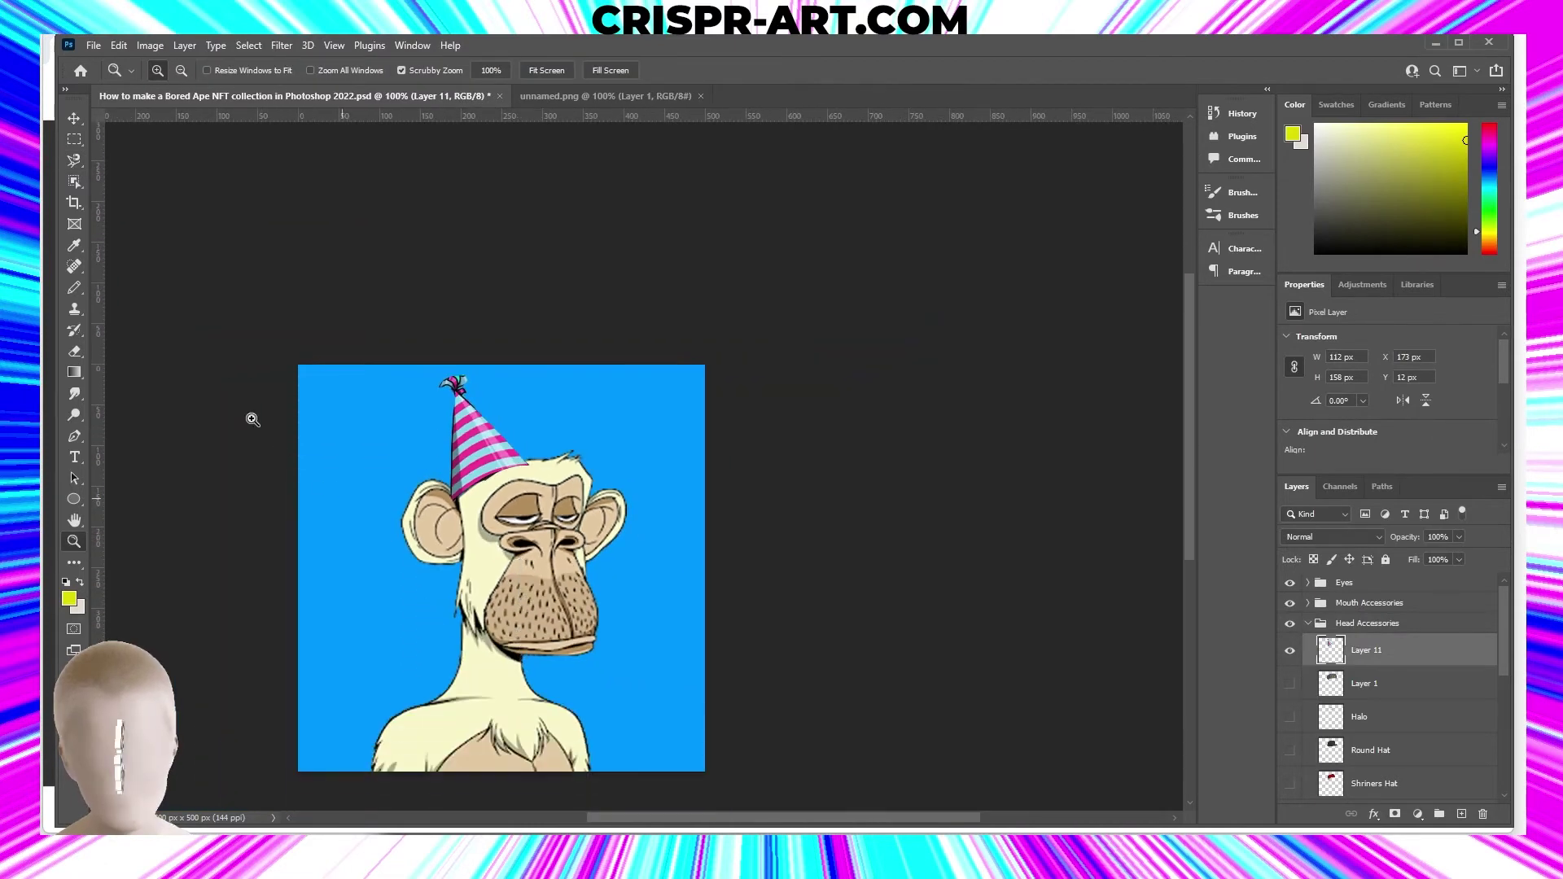
# Nudge the party hat right with the Move tool to X 178 px, Y 11 px.
pyautogui.click(75, 119)
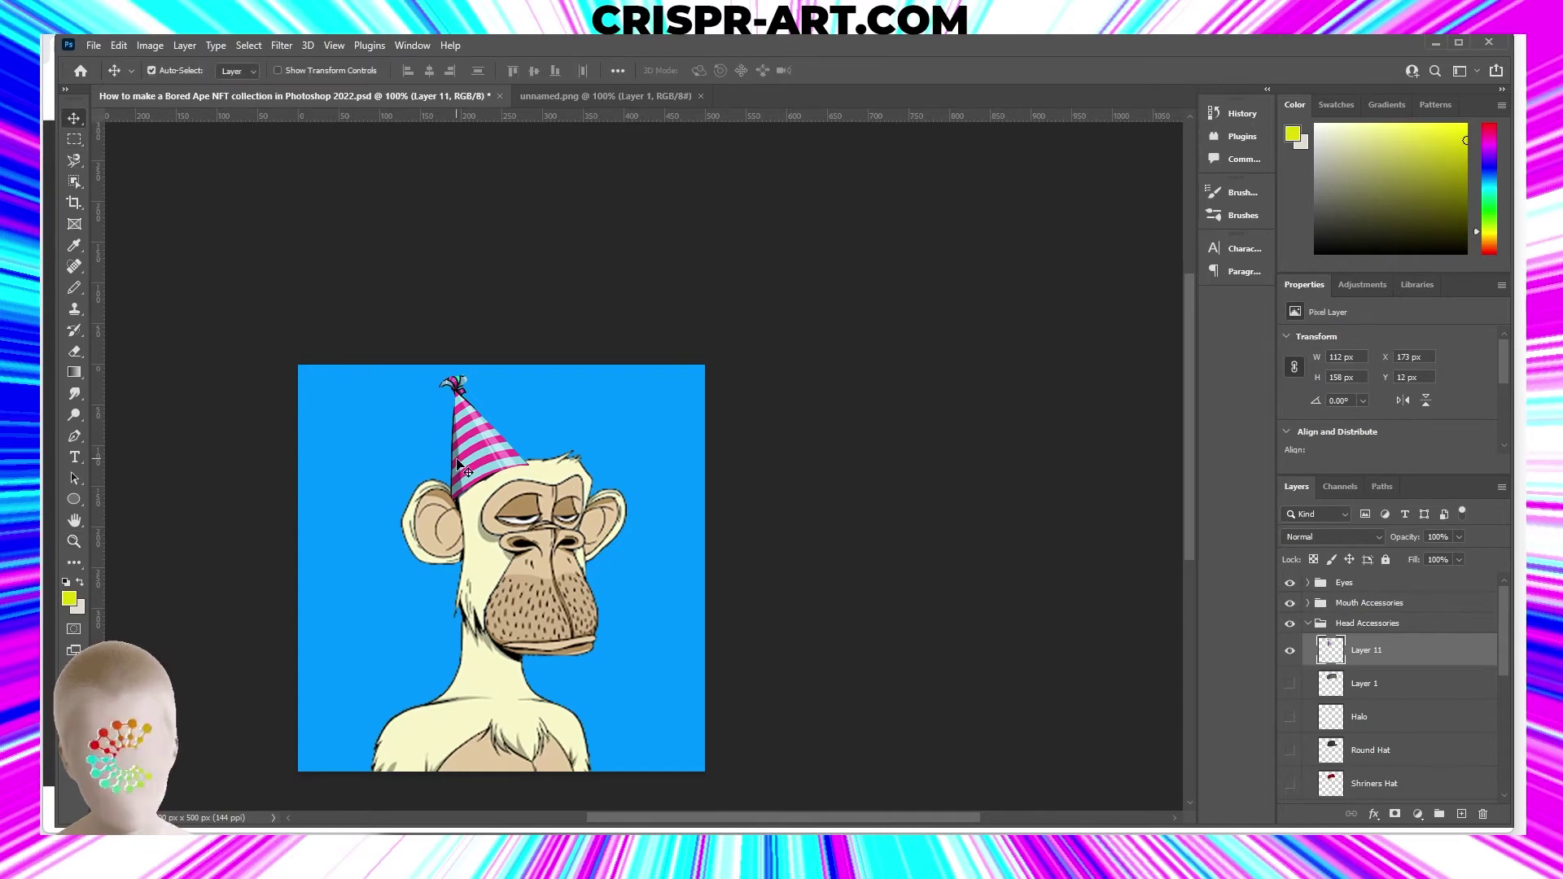
pyautogui.moveTo(480, 472); pyautogui.dragTo(484, 474)
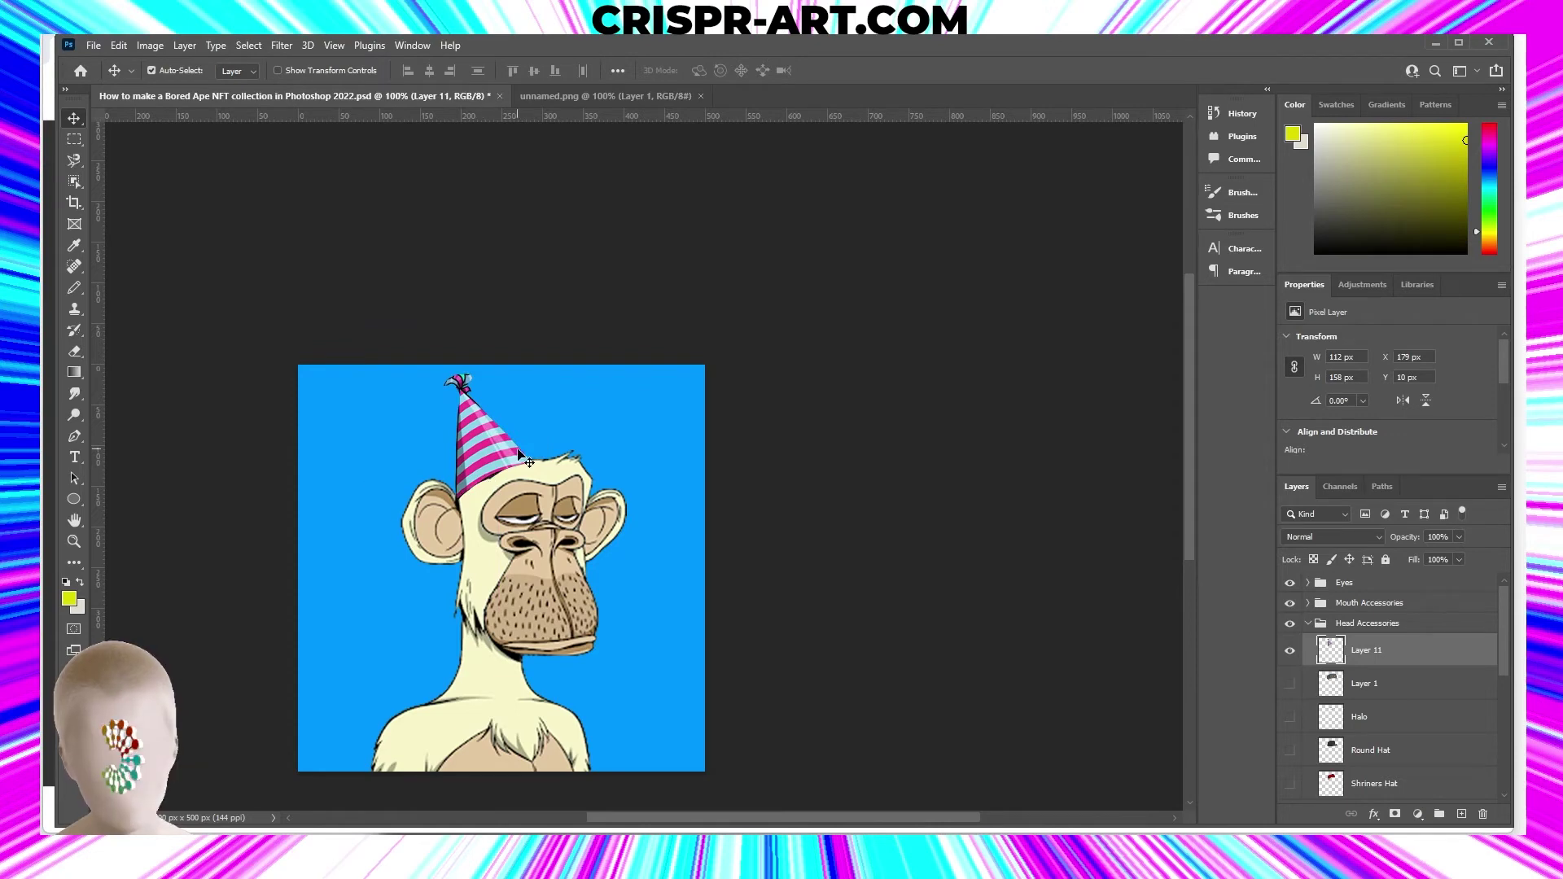
pyautogui.scroll(-3, 1384, 692)
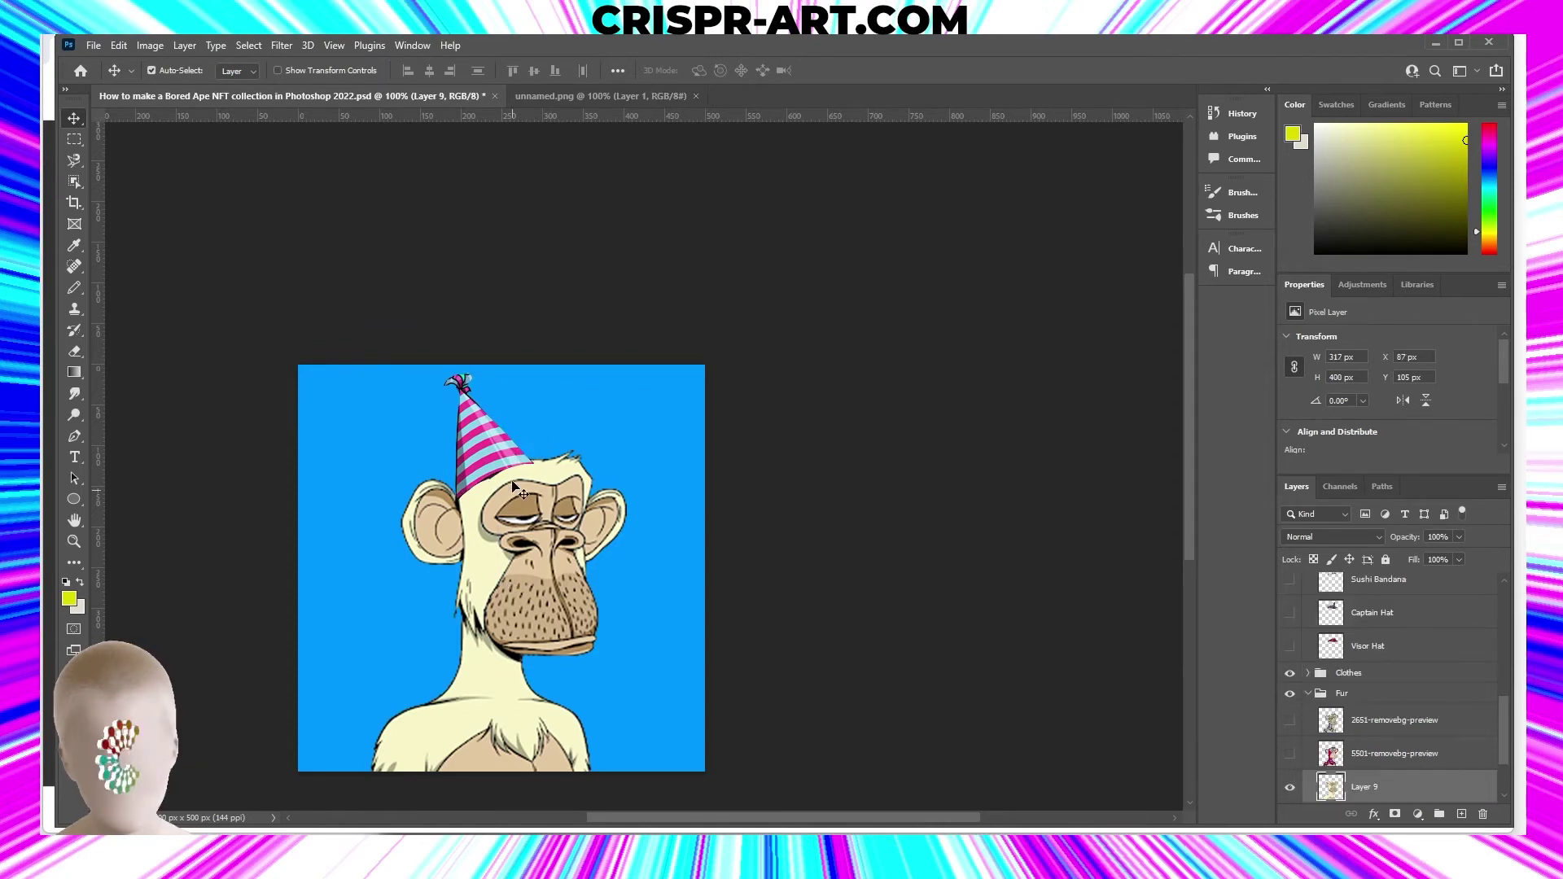
pyautogui.scroll(1, 1384, 692)
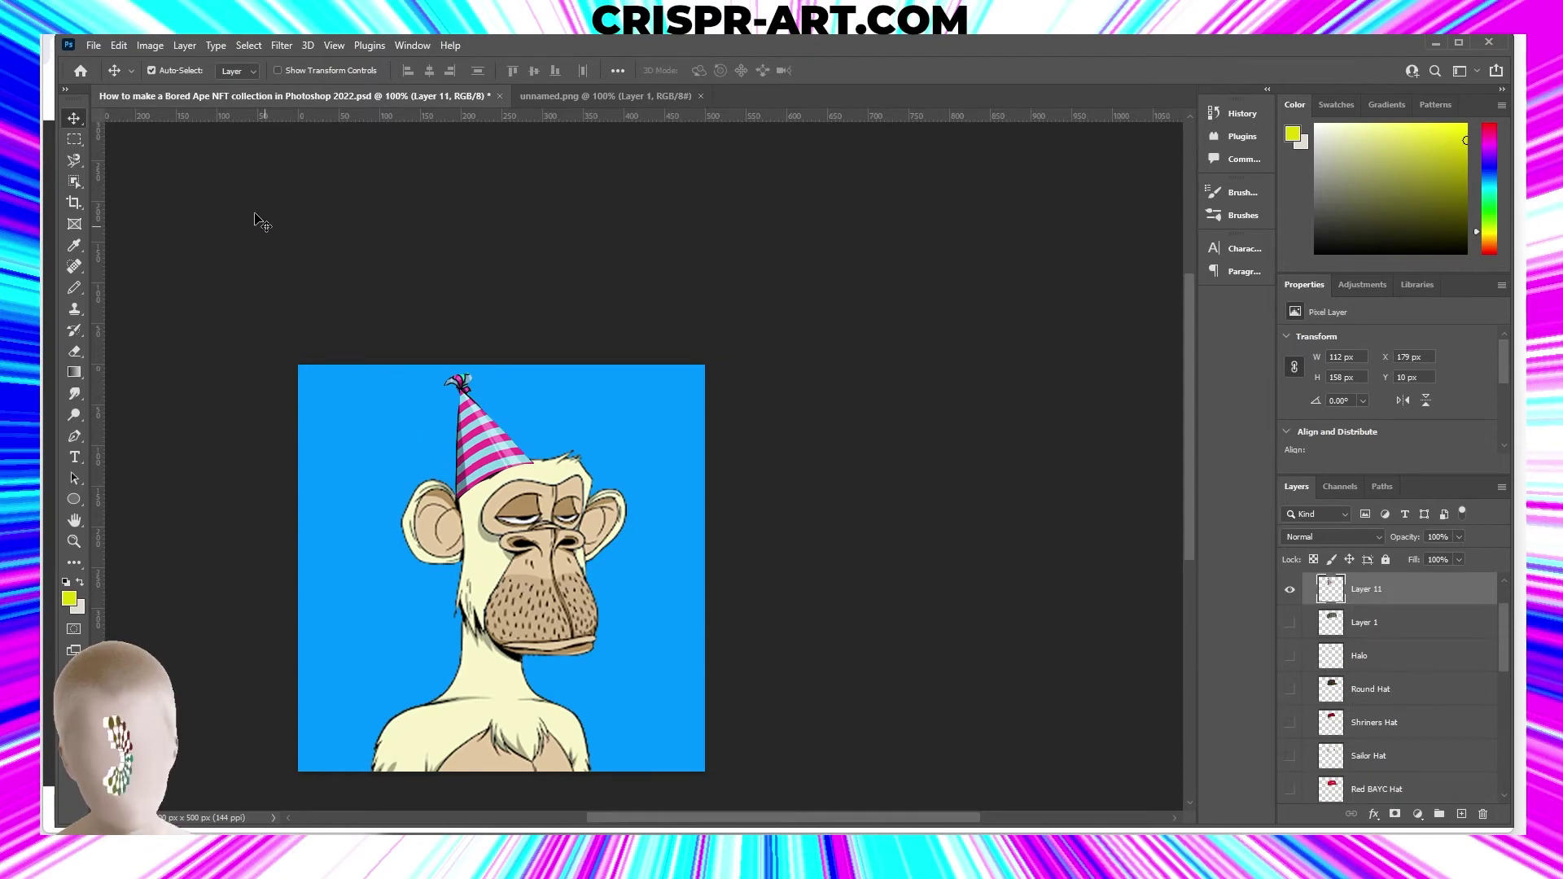
pyautogui.click(151, 71)
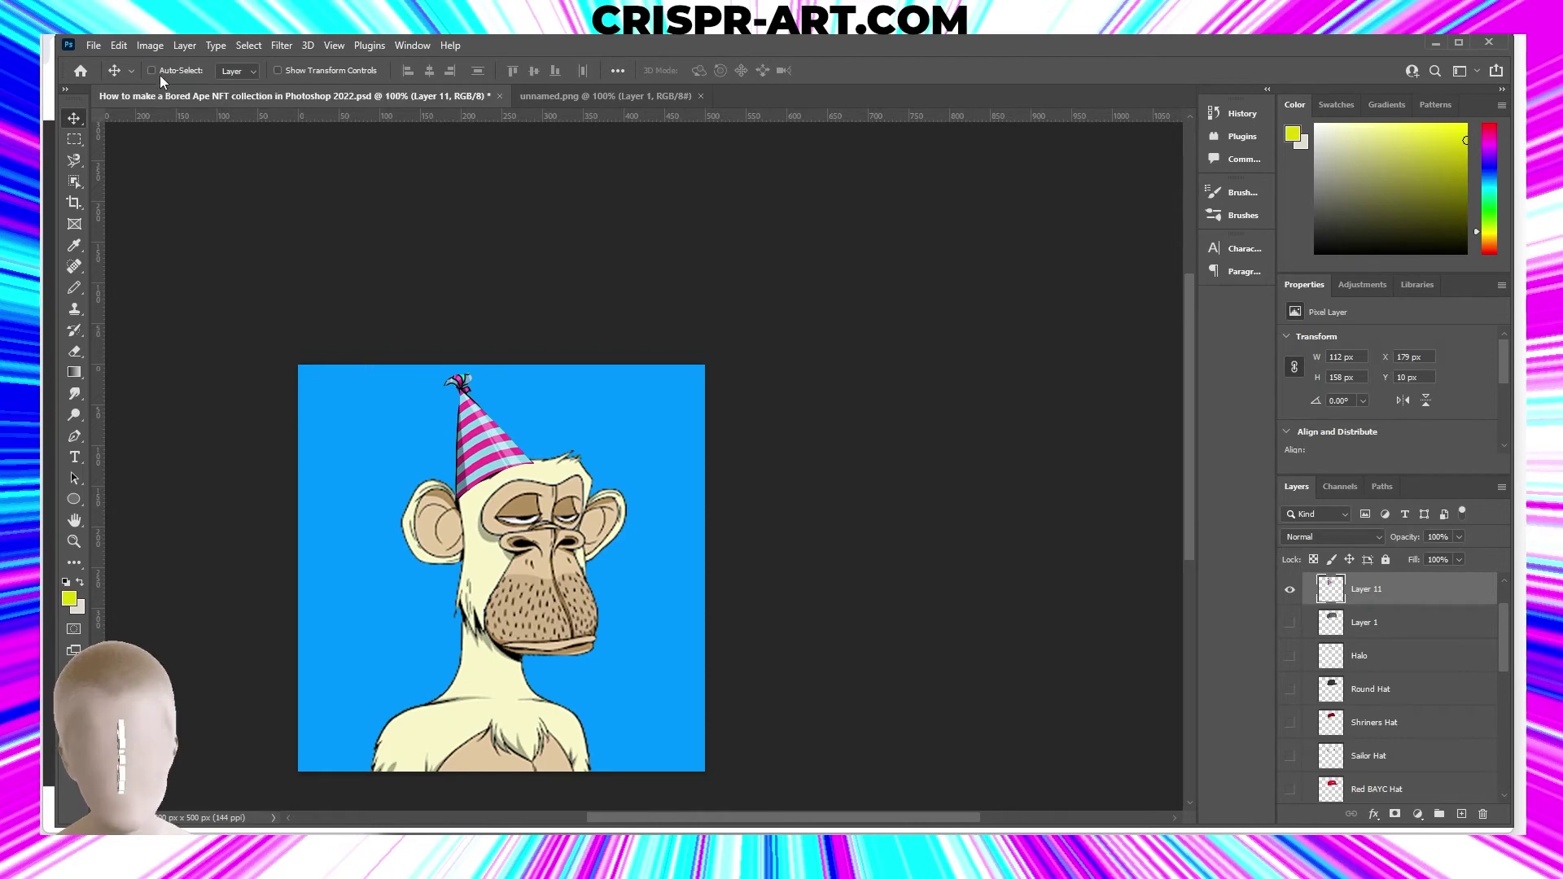
pyautogui.click(151, 71)
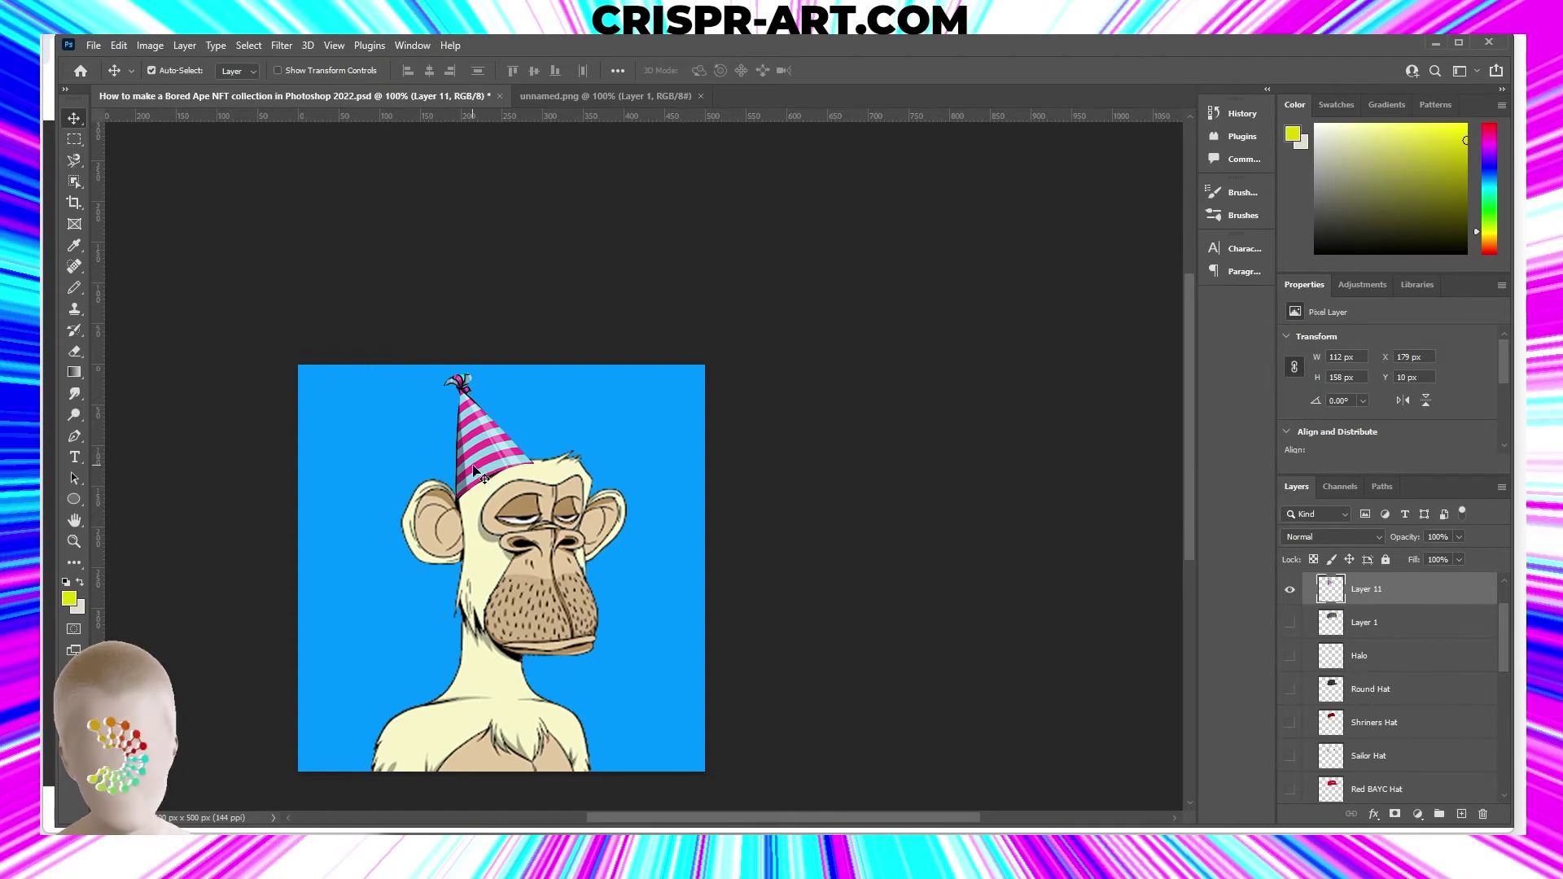
pyautogui.moveTo(474, 471)
pyautogui.mouseDown()
pyautogui.moveTo(474, 456)
pyautogui.moveTo(489, 468)
pyautogui.moveTo(474, 472)
pyautogui.mouseUp()
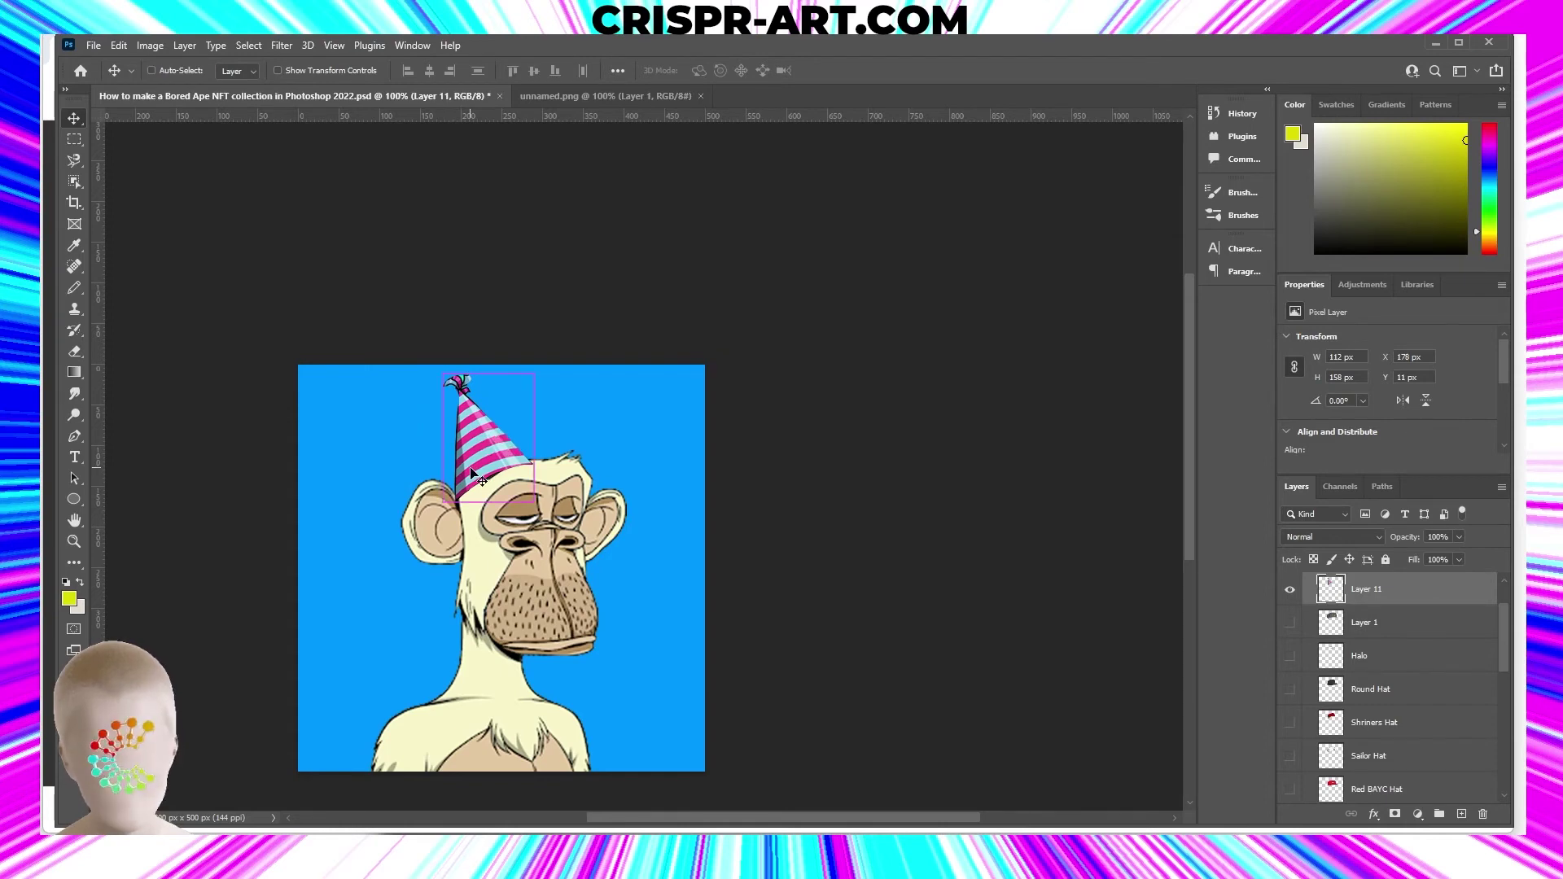
# Scale the party hat up to 120 × 169 px at the top of the canvas.
pyautogui.hotkey('ctrl', 't')
pyautogui.moveTo(536, 374); pyautogui.dragTo(543, 363)
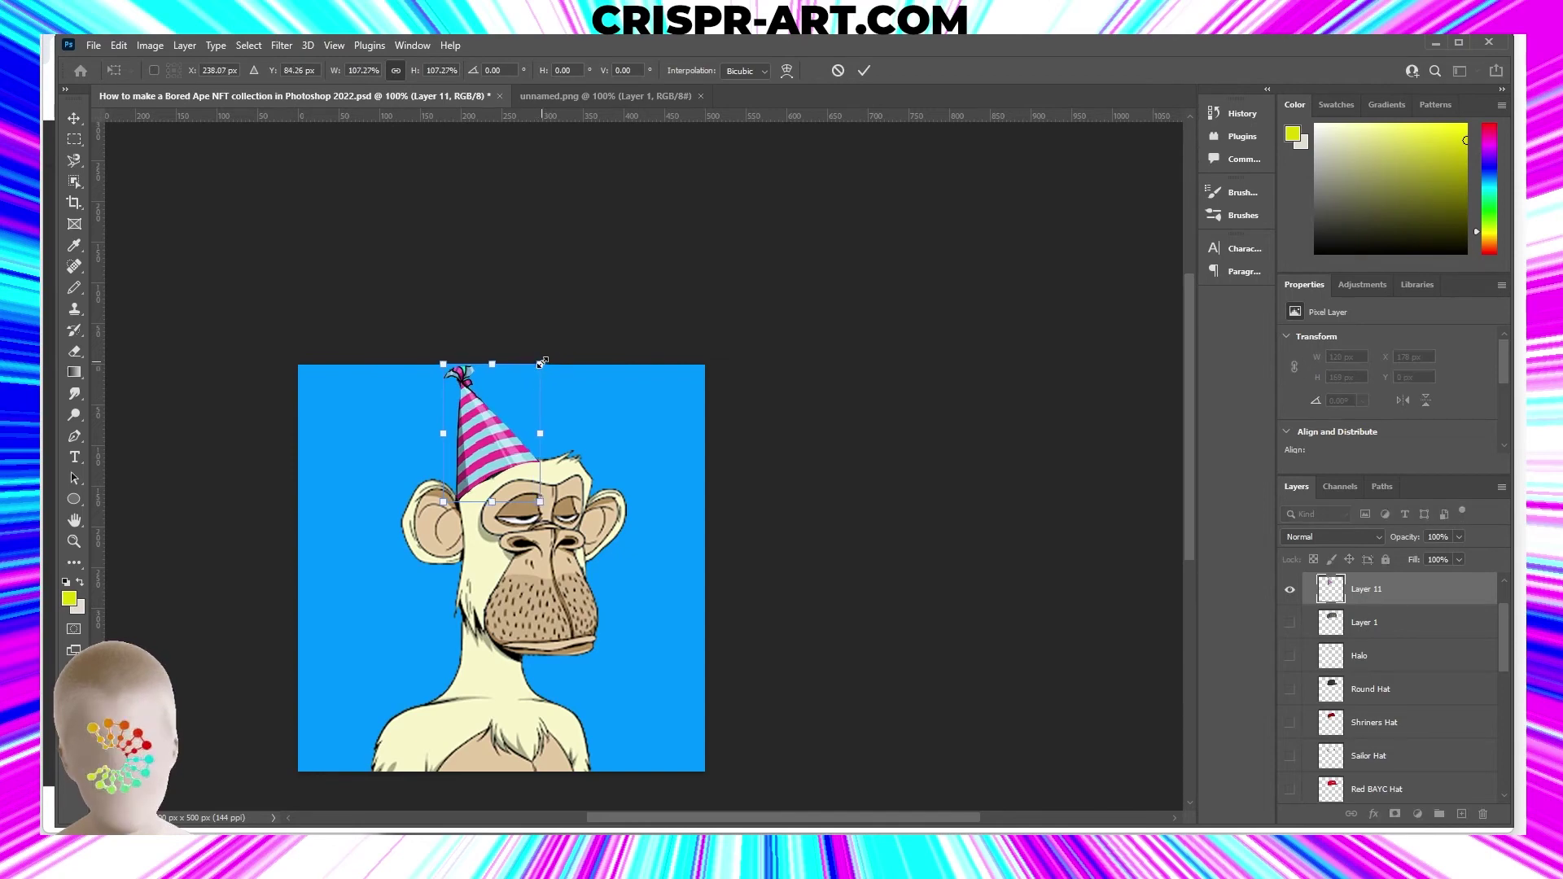
pyautogui.click(863, 71)
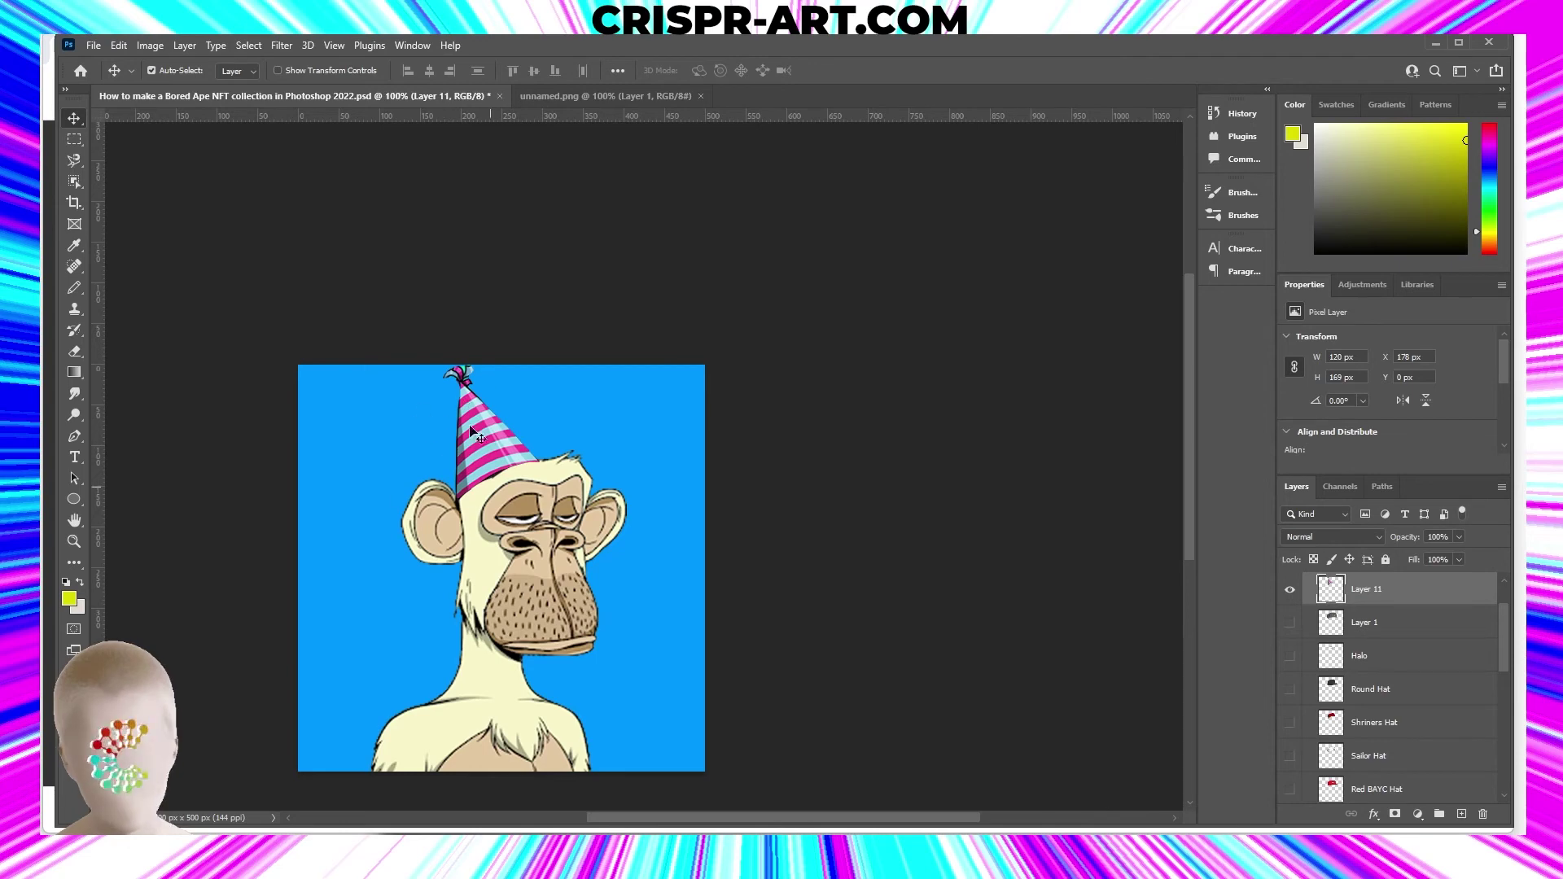
# Hide Layer 11 so the ape appears bare-headed.
pyautogui.scroll(3, 476, 594)
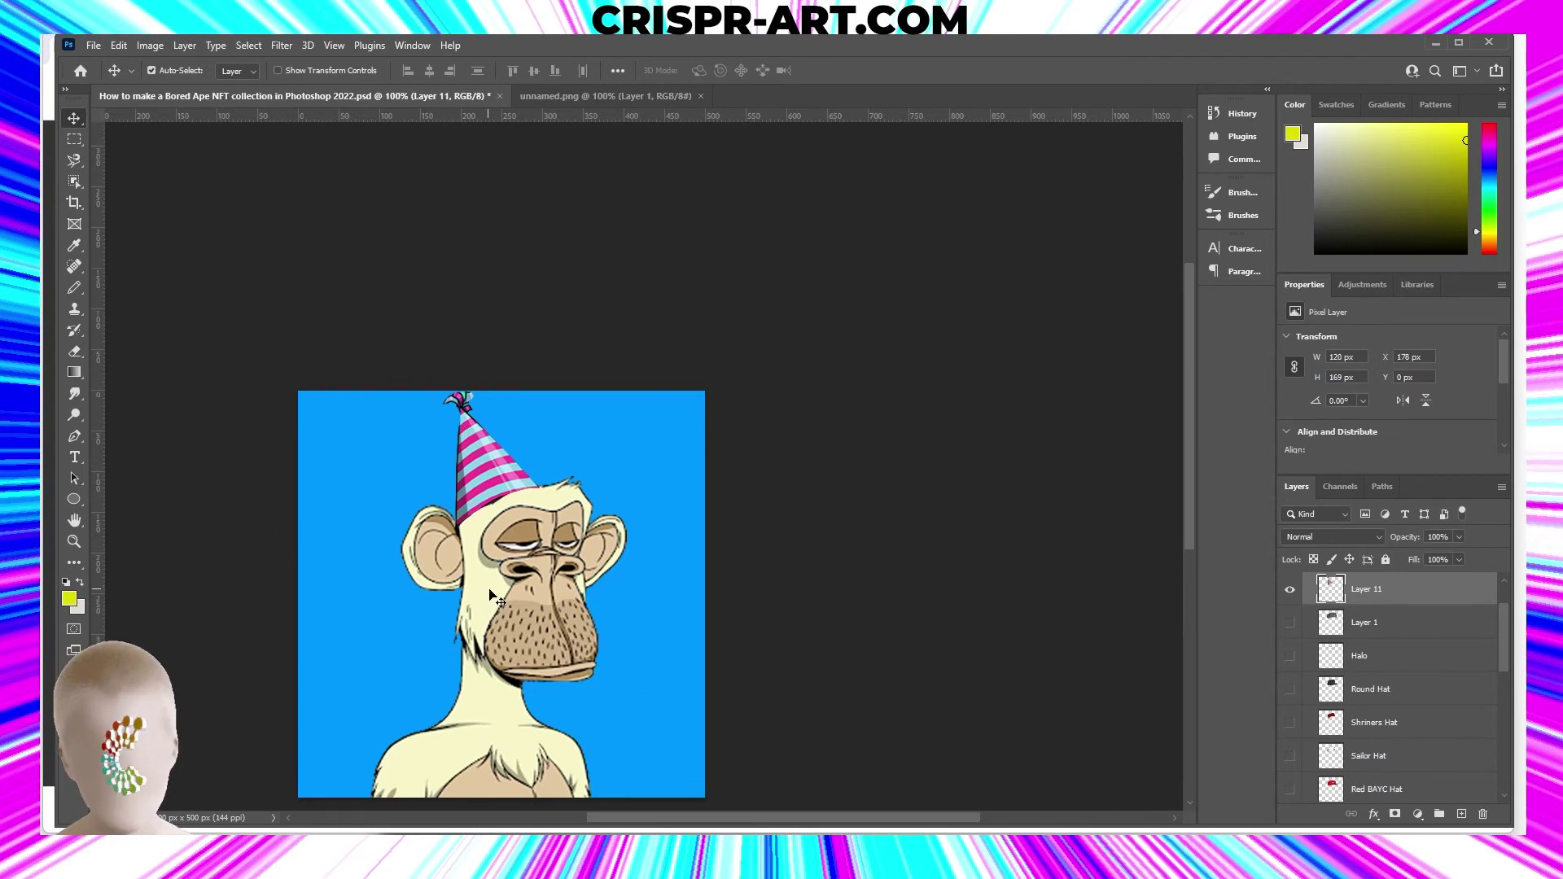
pyautogui.scroll(2, 1405, 622)
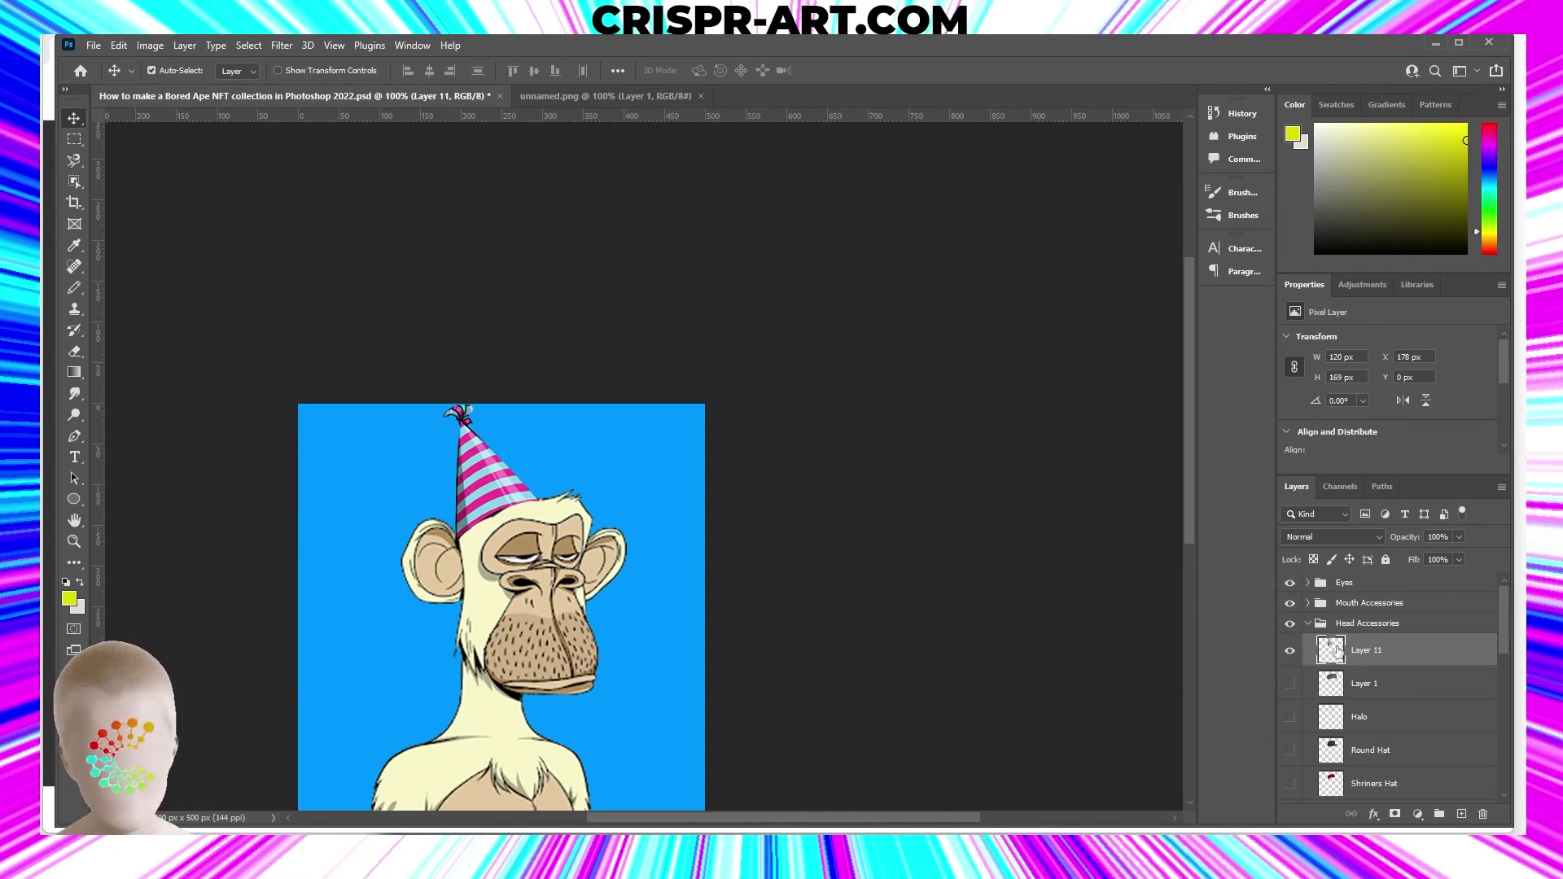
pyautogui.click(1289, 651)
pyautogui.scroll(-2, 879, 684)
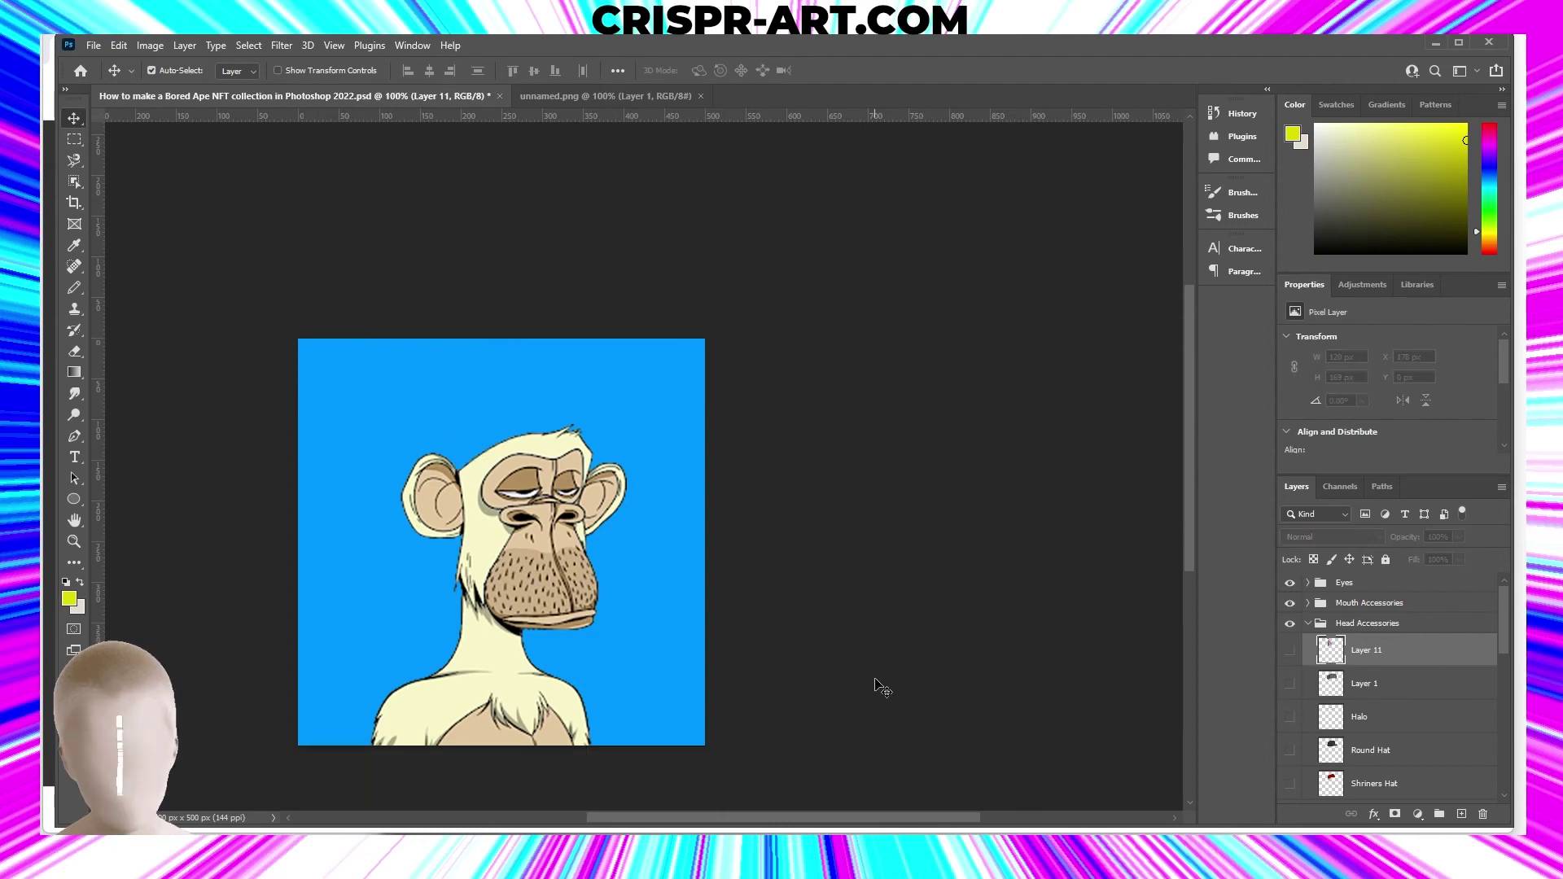
pyautogui.hscroll(-3, 862, 821)
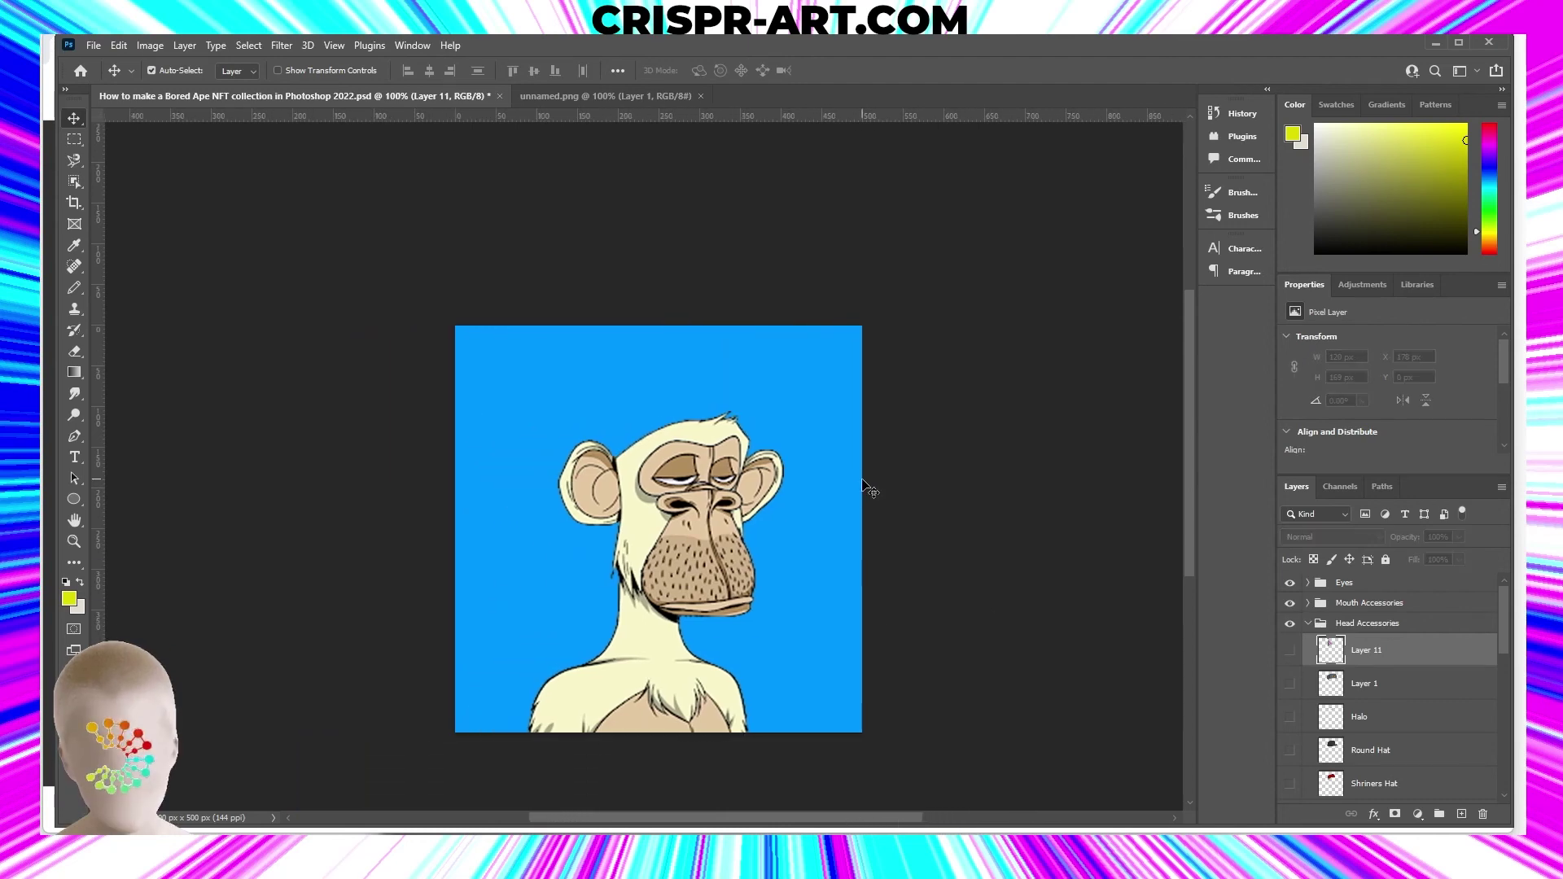